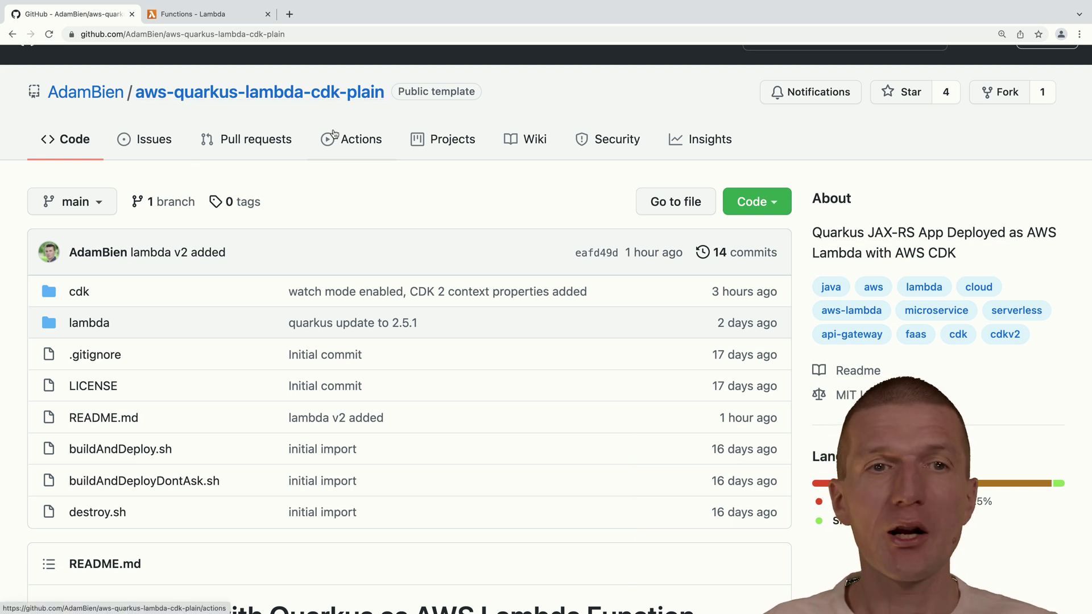
Refresh the AWS Lambda functions list, which still shows only airhacks-HttpTestClient
{"action": "left_click", "coordinate": [194, 13]}
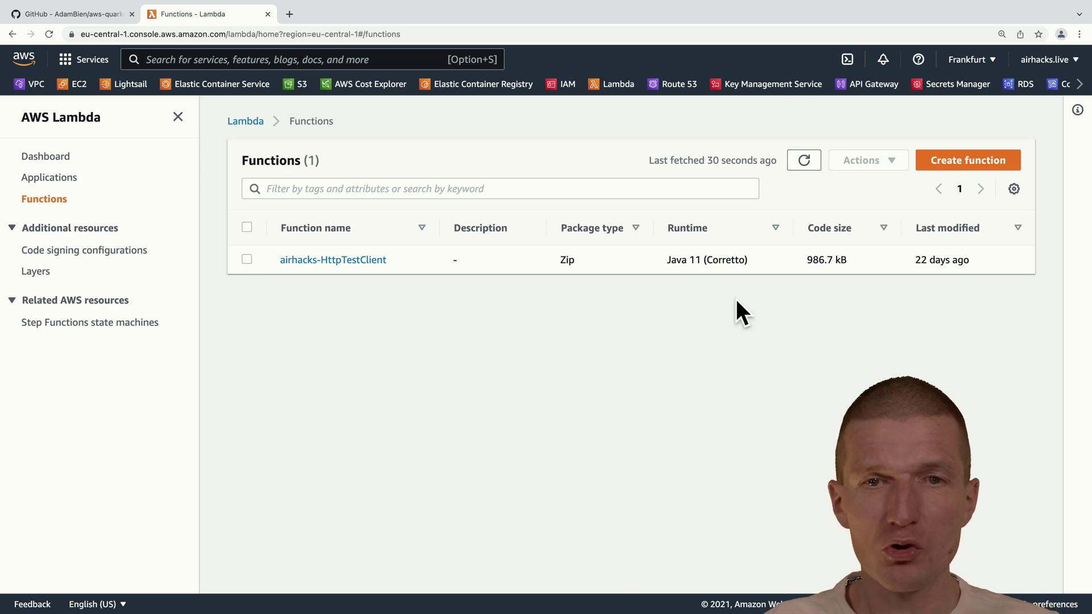
{"action": "left_click", "coordinate": [804, 160]}
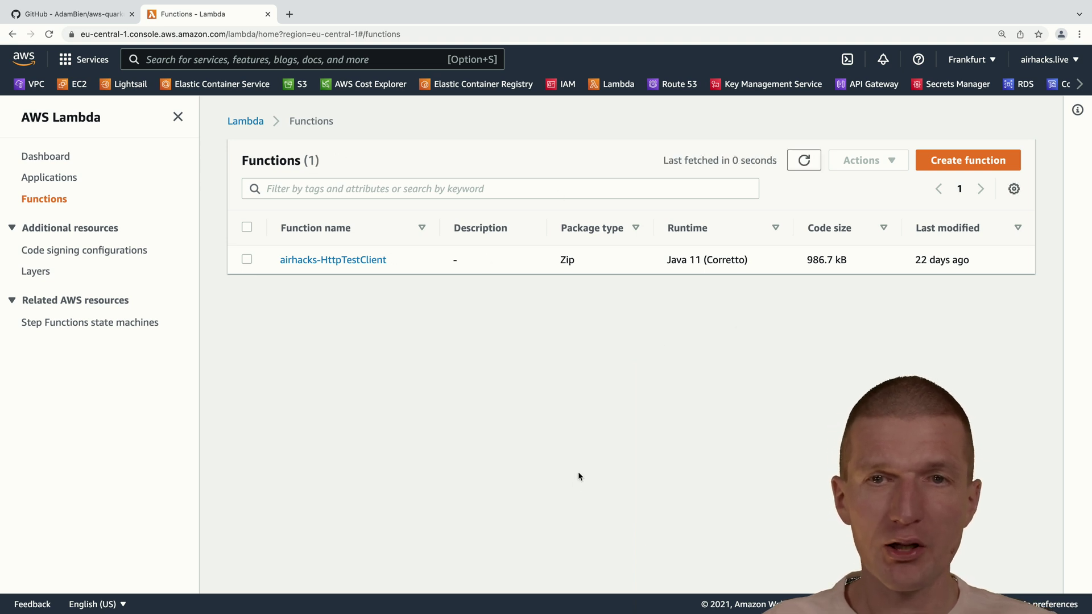
Back in VS Code, go from GreetingResource.java to the Greeter class definition
{"action": "key", "text": "super+Tab"}
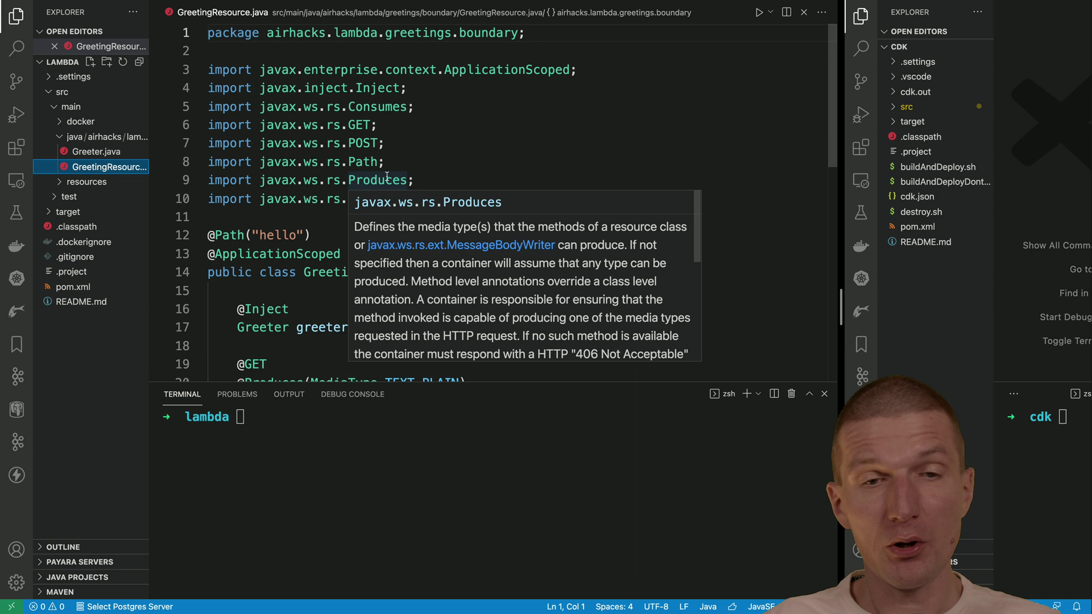
{"action": "scroll", "coordinate": [361, 307], "scroll_direction": "down", "scroll_amount": 3}
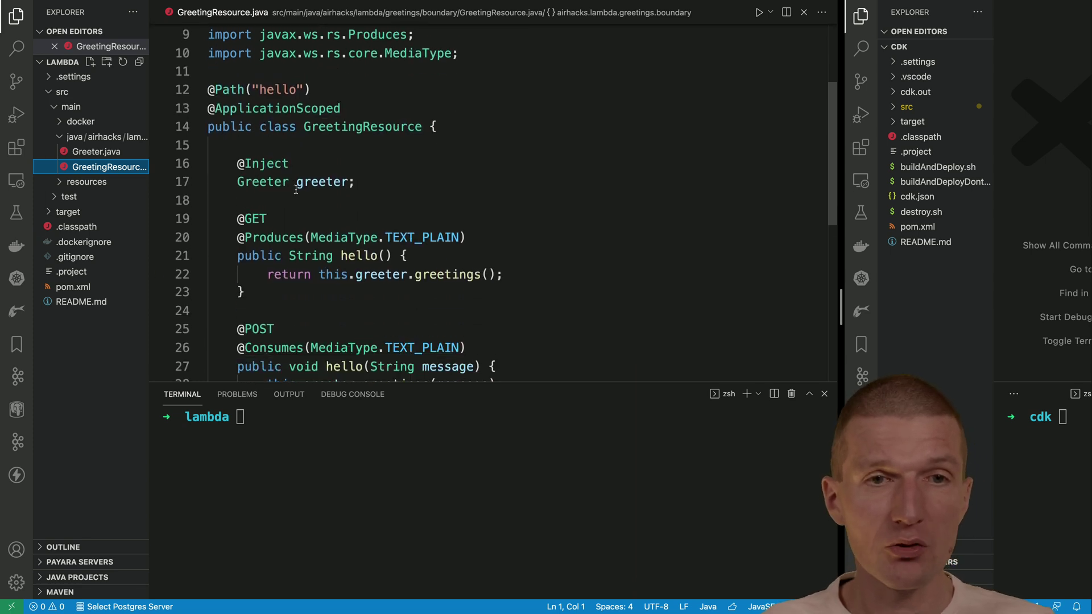
{"action": "left_click", "coordinate": [256, 182], "text": "super"}
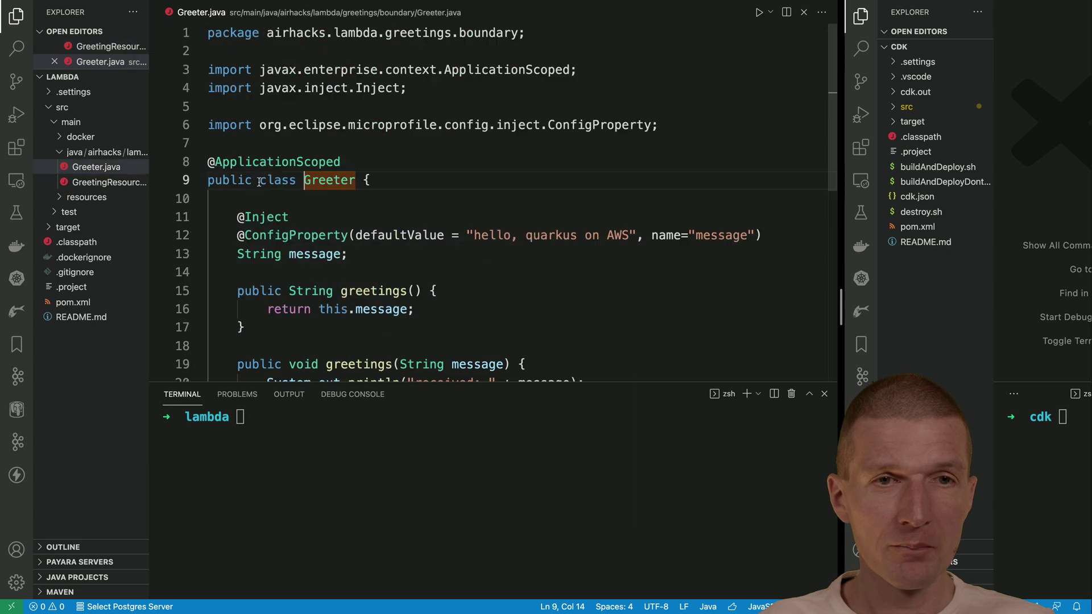
{"action": "scroll", "coordinate": [288, 188], "scroll_direction": "down", "scroll_amount": 3}
{"action": "scroll", "coordinate": [287, 189], "scroll_direction": "up", "scroll_amount": 1}
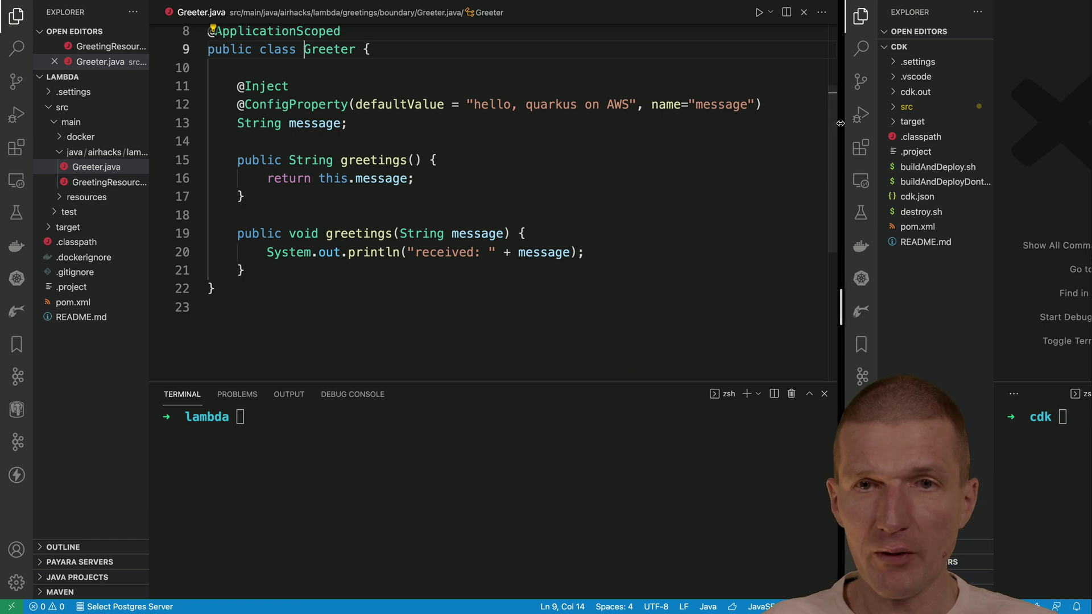
Widen the cdk project window and open CDKStack.java from src/main/java/airhacks
{"action": "left_click_drag", "start_coordinate": [839, 124], "coordinate": [232, 123]}
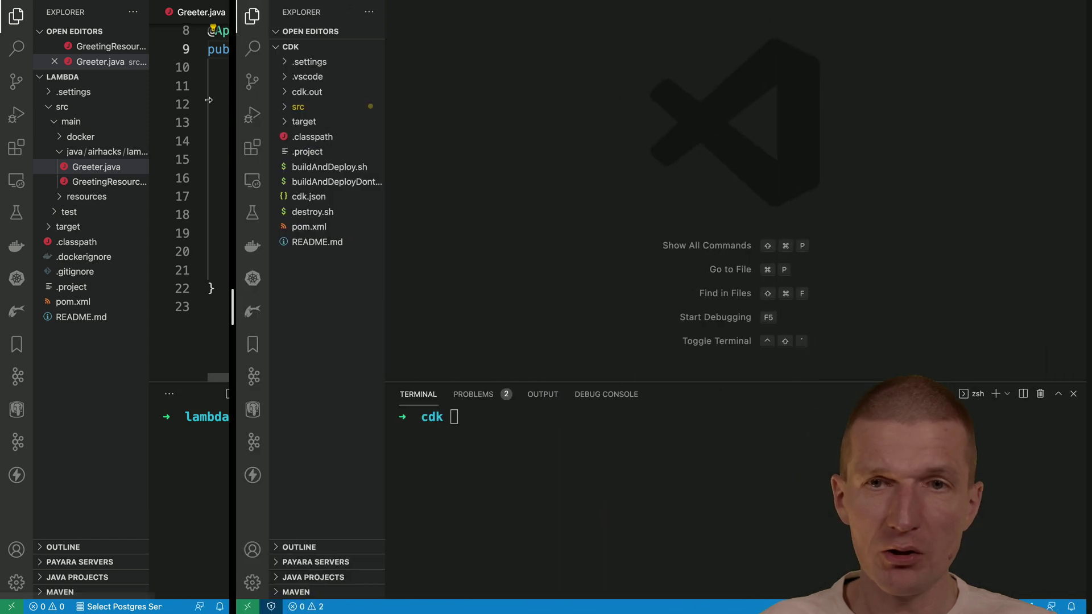
{"action": "left_click", "coordinate": [298, 107]}
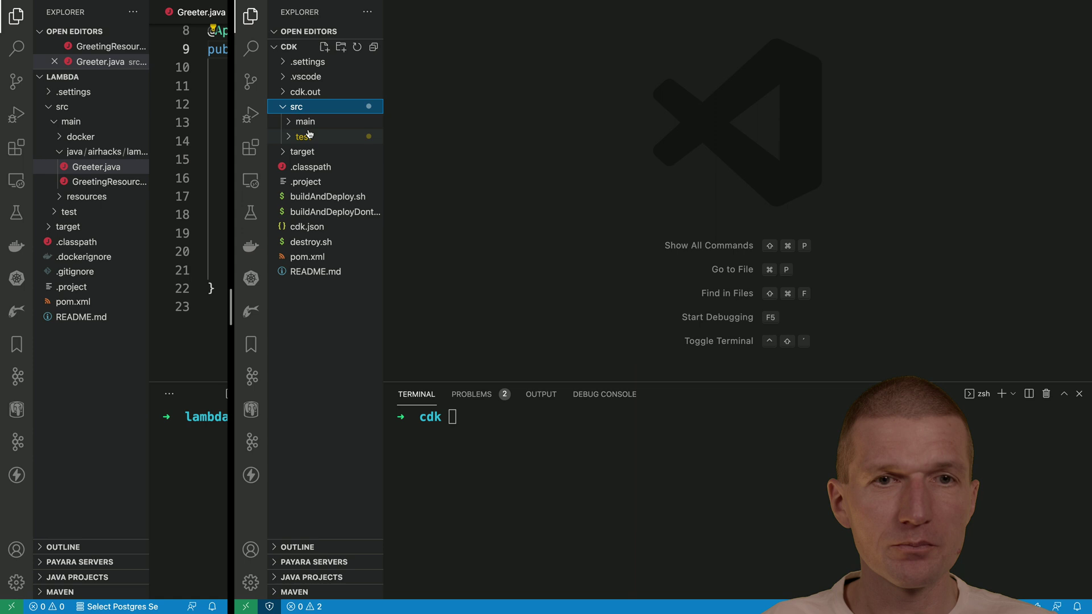
{"action": "left_click", "coordinate": [306, 122]}
{"action": "left_click", "coordinate": [329, 151]}
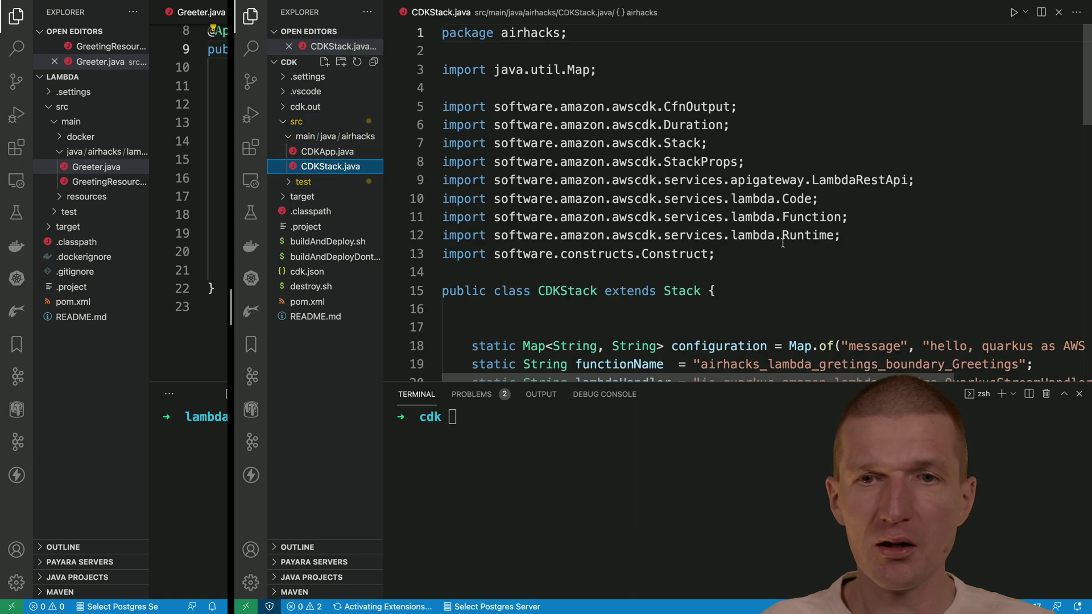
{"action": "scroll", "coordinate": [781, 235], "scroll_direction": "down", "scroll_amount": 5}
{"action": "scroll", "coordinate": [726, 158], "scroll_direction": "right", "scroll_amount": 5}
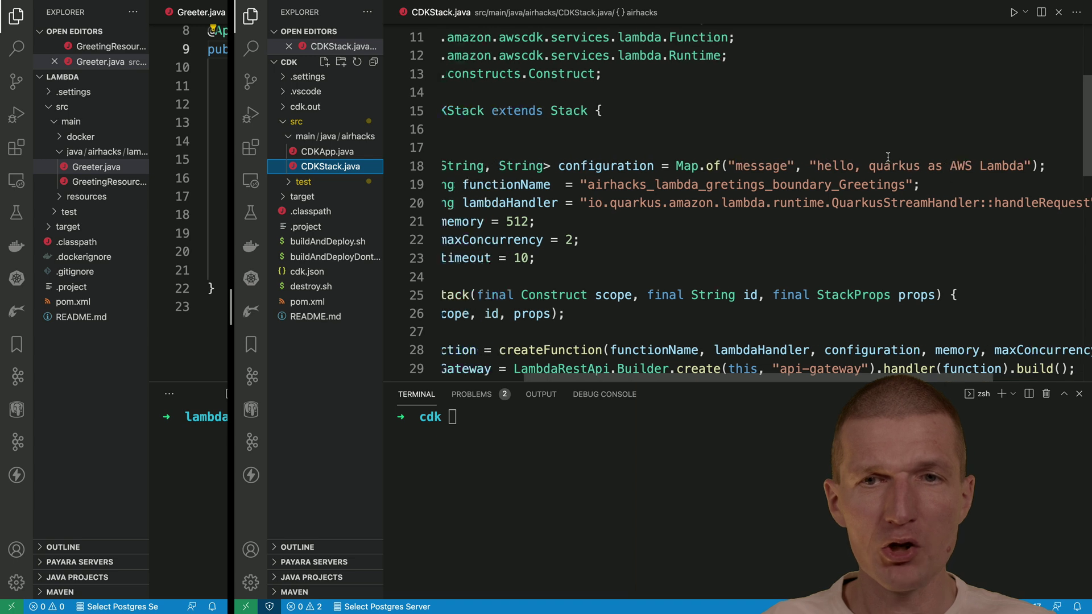
{"action": "scroll", "coordinate": [893, 168], "scroll_direction": "left", "scroll_amount": 5}
{"action": "scroll", "coordinate": [894, 167], "scroll_direction": "down", "scroll_amount": 4}
{"action": "scroll", "coordinate": [887, 159], "scroll_direction": "down", "scroll_amount": 3}
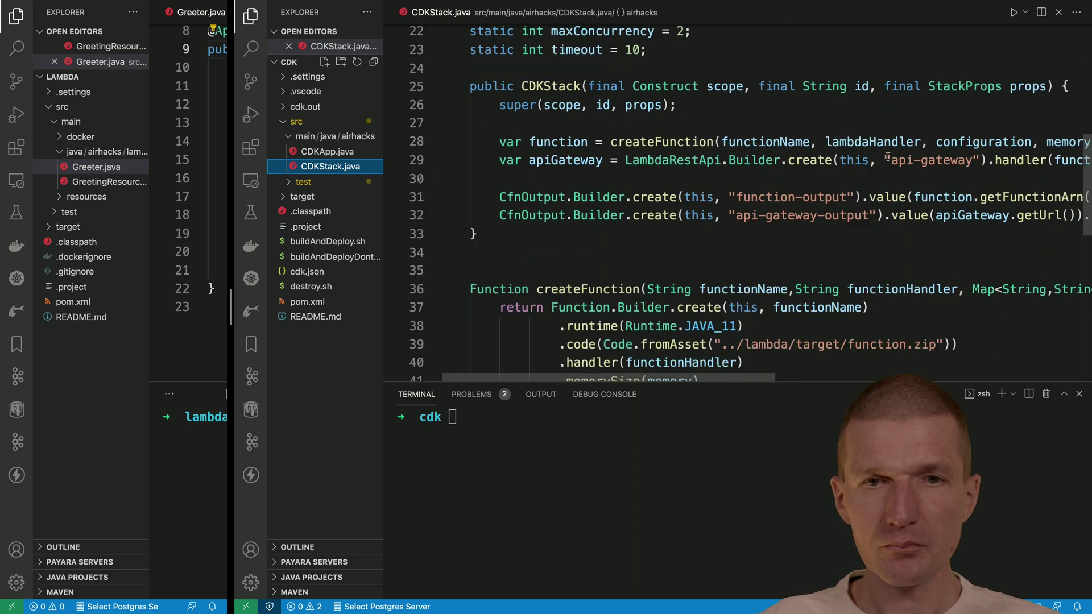
{"action": "scroll", "coordinate": [767, 171], "scroll_direction": "down", "scroll_amount": 3}
{"action": "scroll", "coordinate": [683, 170], "scroll_direction": "down", "scroll_amount": 3}
{"action": "scroll", "coordinate": [566, 177], "scroll_direction": "down", "scroll_amount": 2}
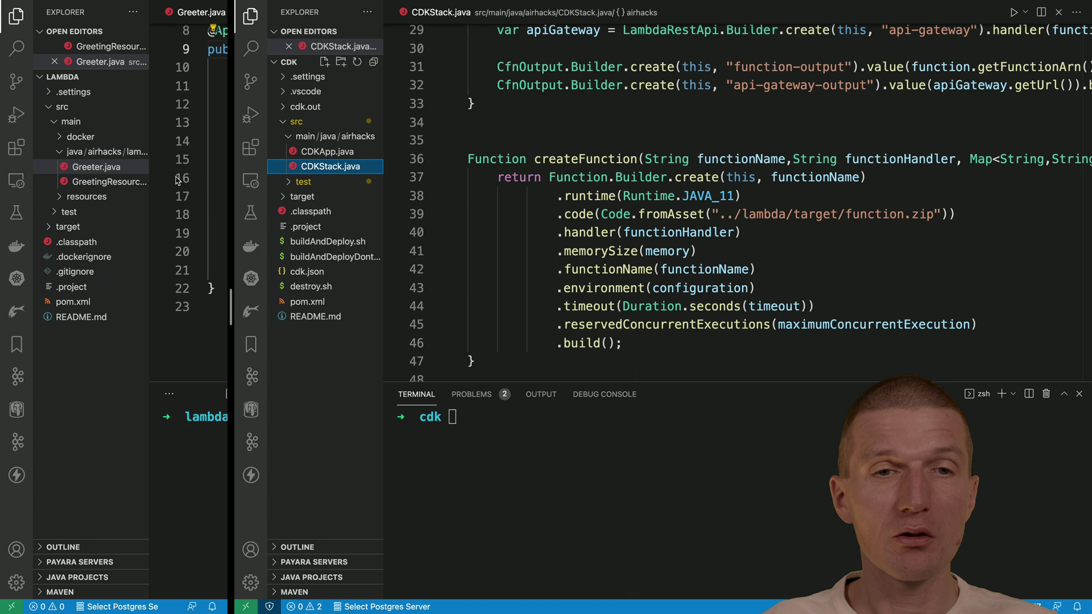
Move the cdk terminal up to the parent folder with cd .. and list its contents
{"action": "left_click_drag", "start_coordinate": [231, 186], "coordinate": [403, 186]}
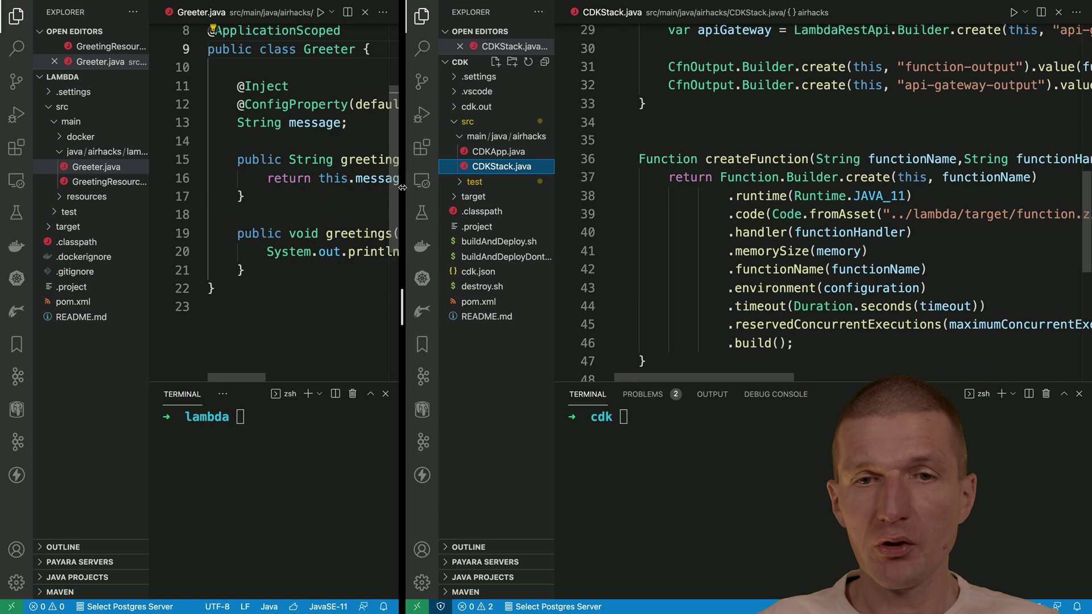
{"action": "left_click", "coordinate": [683, 469]}
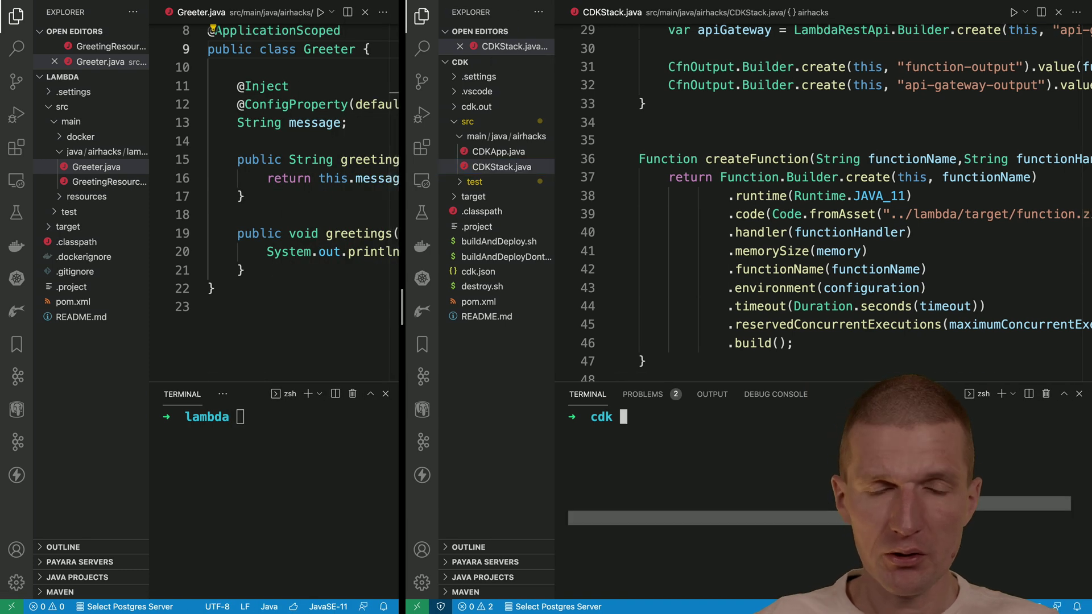
{"action": "type", "text": "cd .."}
{"action": "key", "text": "Return"}
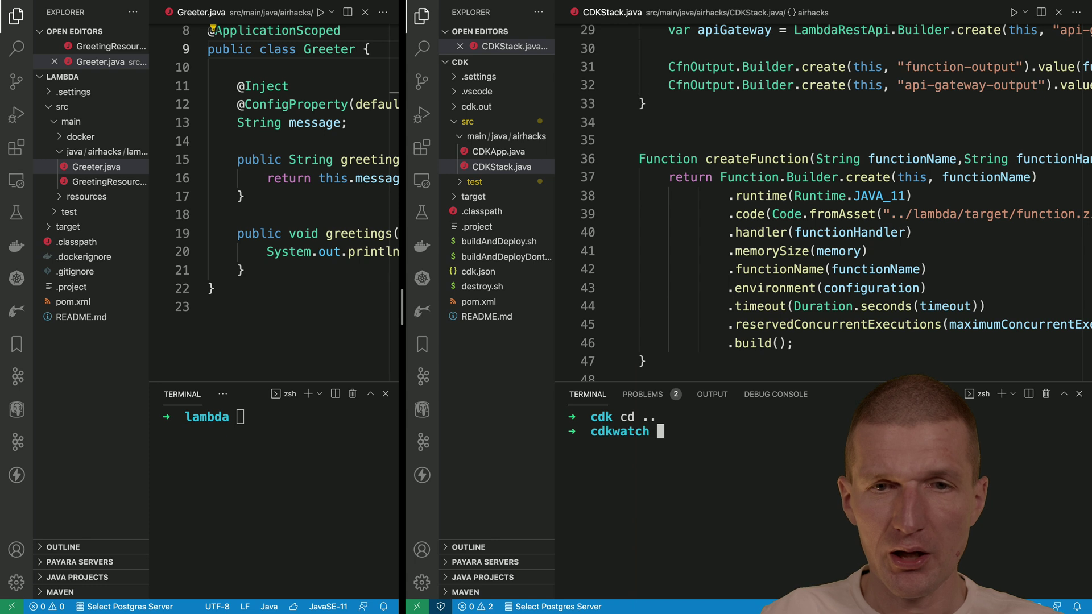
{"action": "type", "text": "ls"}
{"action": "key", "text": "Return"}
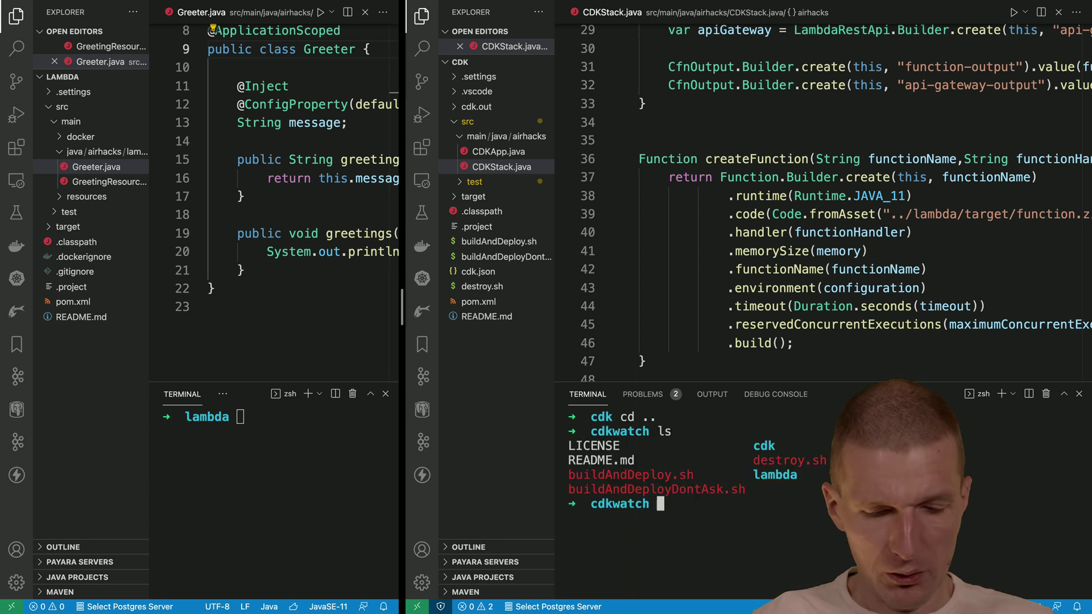
{"action": "type", "text": "./bu"}
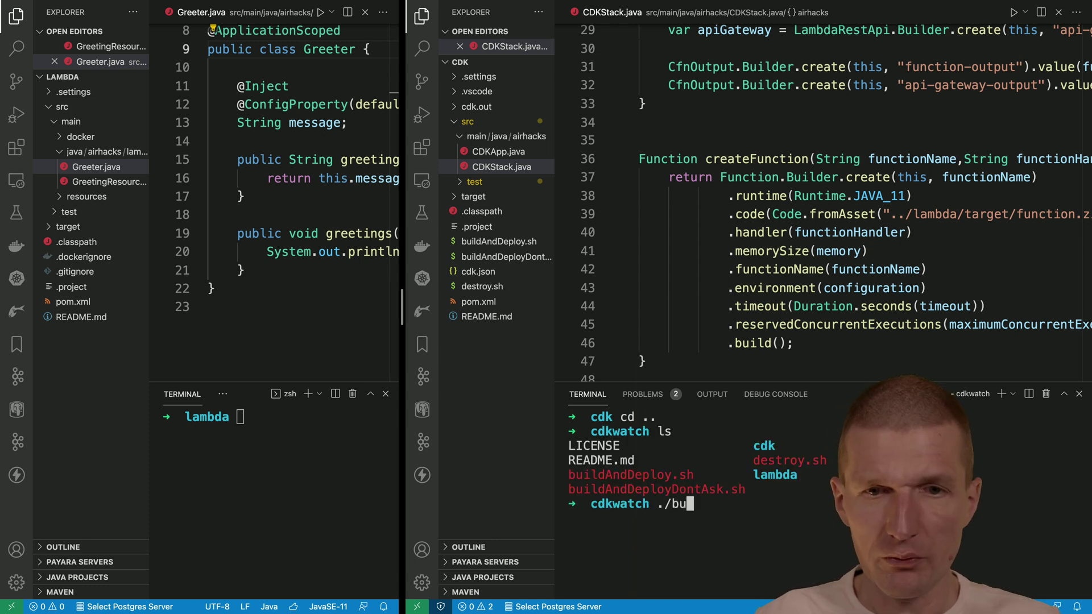
Run ./buildAndDeployDontAsk.sh and open it to view its --require-approval=never flag
{"action": "key", "text": "Tab"}
{"action": "type", "text": "D"}
{"action": "key", "text": "Tab"}
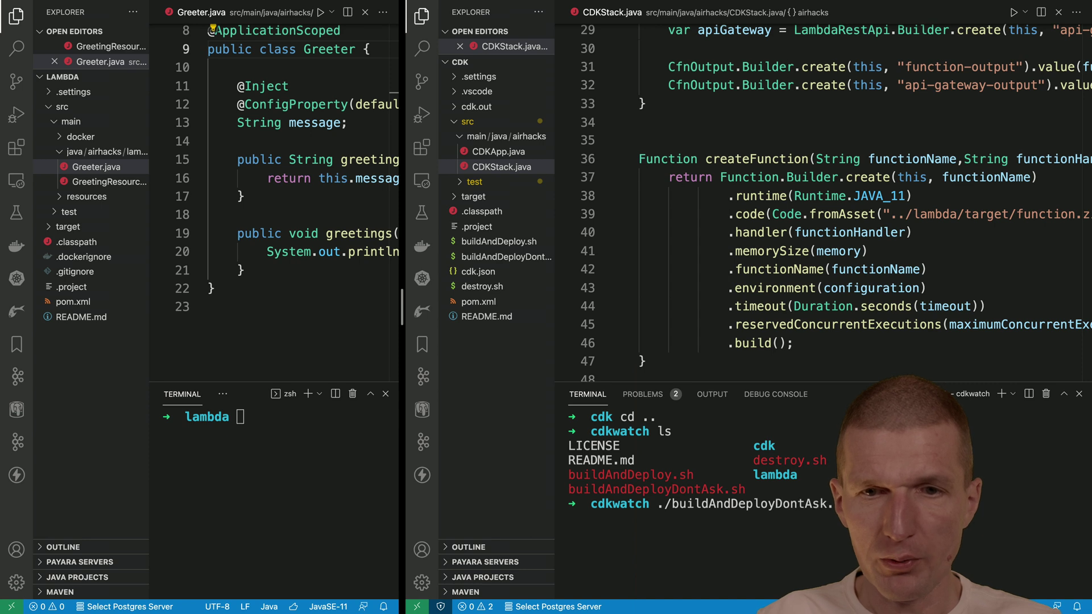
{"action": "key", "text": "Return"}
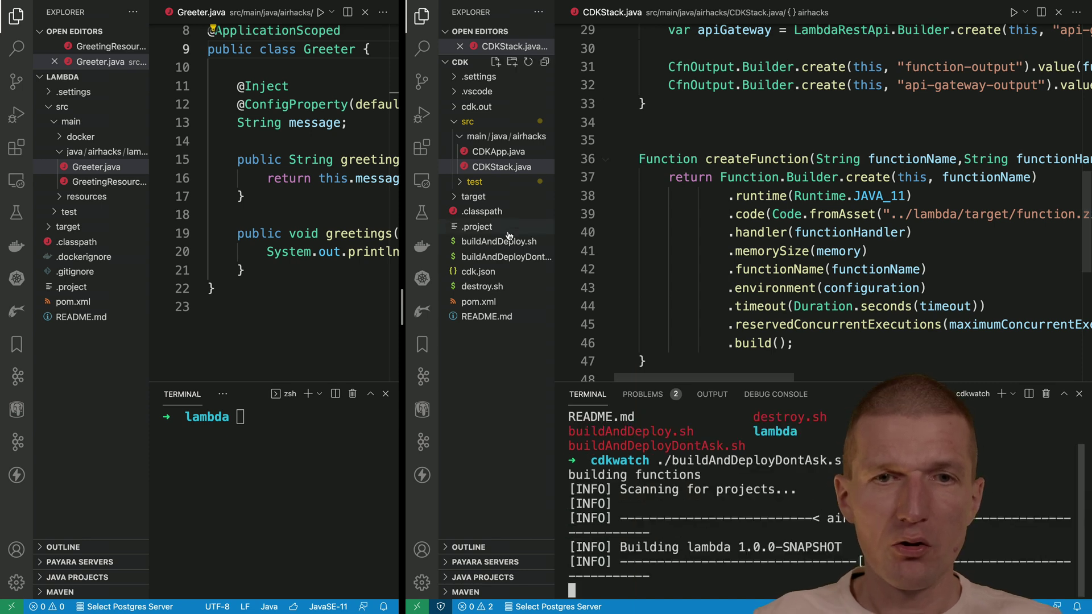
{"action": "left_click", "coordinate": [506, 256]}
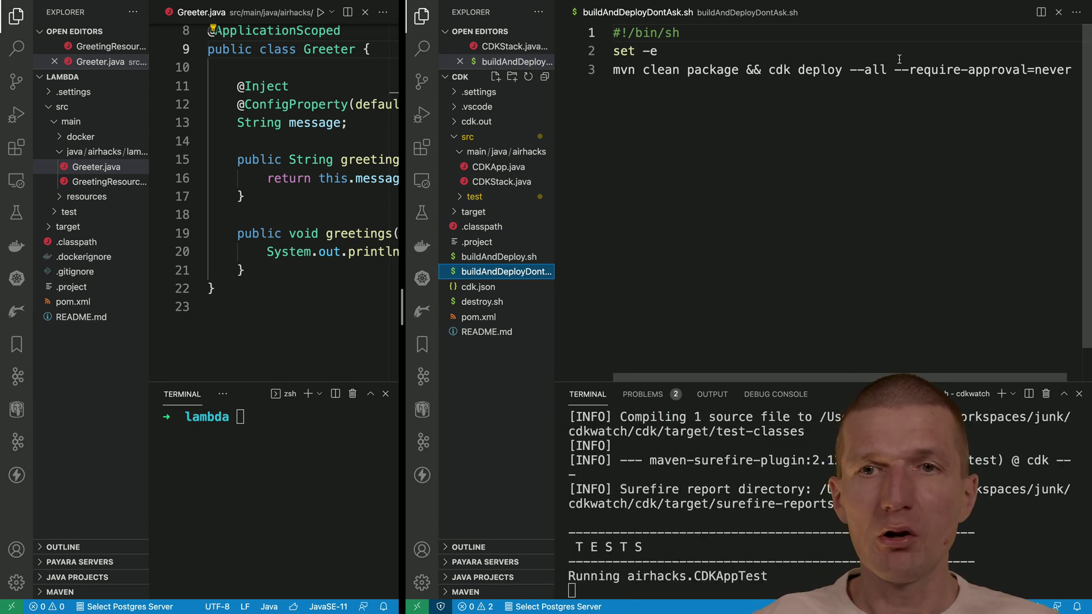
{"action": "left_click_drag", "start_coordinate": [893, 69], "coordinate": [1088, 92]}
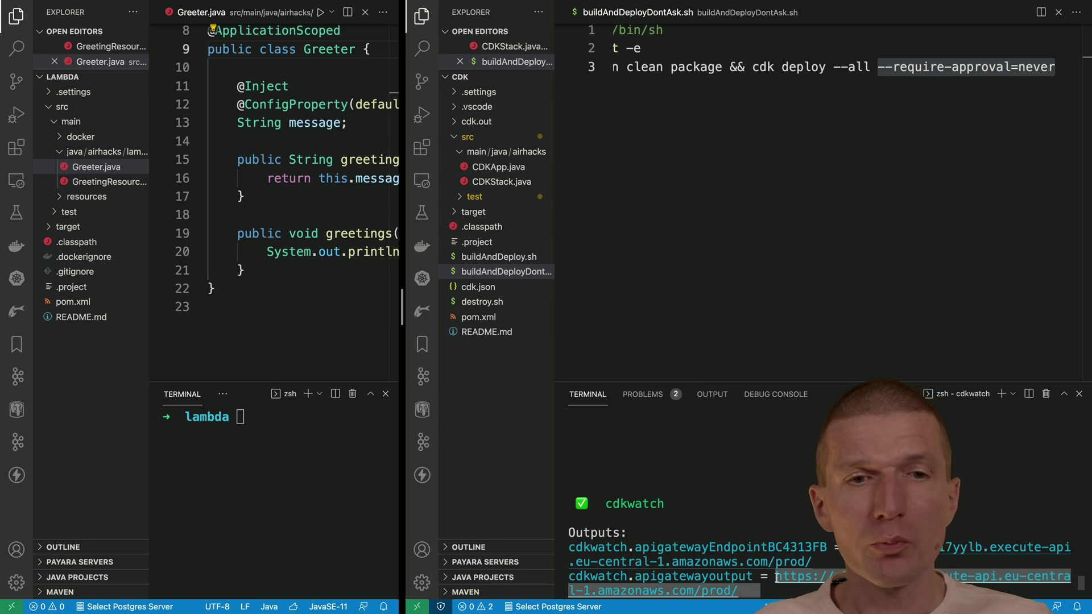
Clear the terminal, curl the execute-api /prod/hello endpoint, then open GreetingResource.java
{"action": "left_click", "coordinate": [744, 458]}
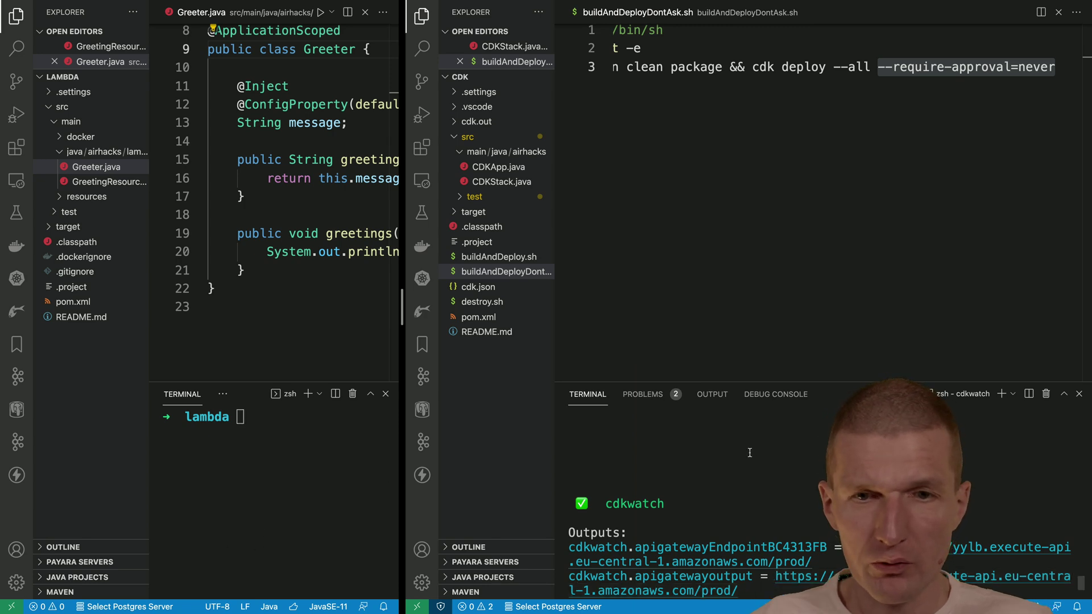
{"action": "key", "text": "ctrl+l"}
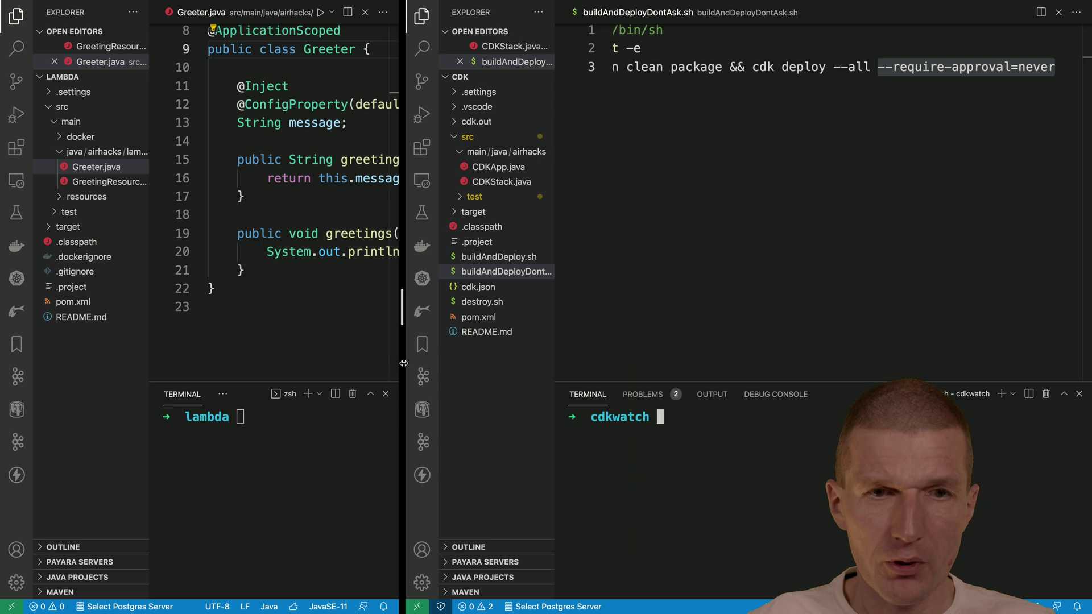
{"action": "left_click_drag", "start_coordinate": [404, 364], "coordinate": [653, 402]}
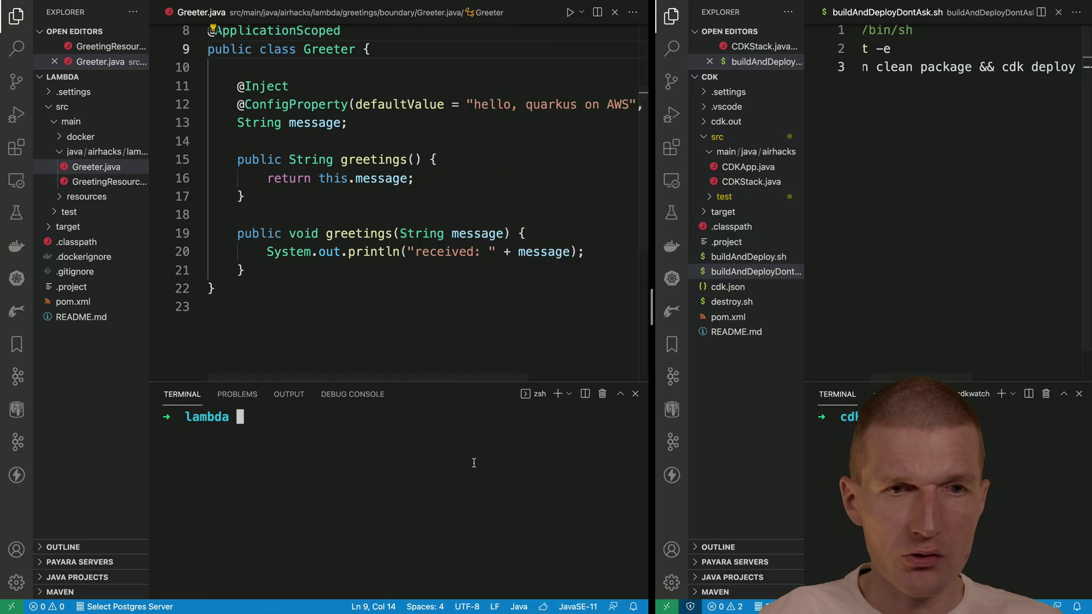
{"action": "type", "text": "curl"}
{"action": "type", "text": "https://g5xs17yylb.execute-api.eu-central-1.amazonaws.com/prod/"}
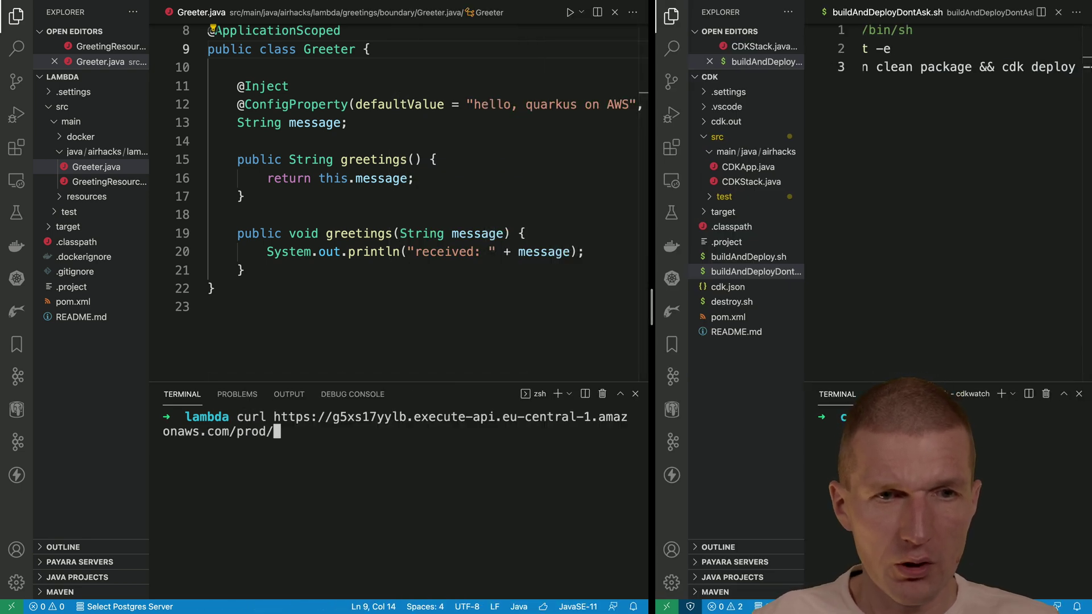
{"action": "type", "text": "ello"}
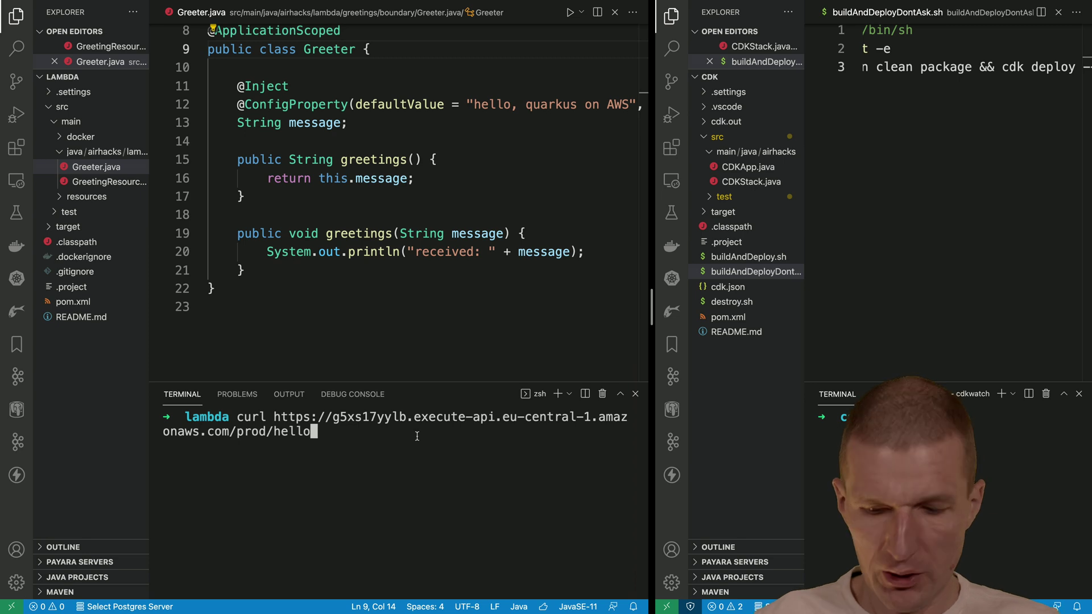
{"action": "key", "text": "Return"}
{"action": "mouse_move", "coordinate": [86, 76]}
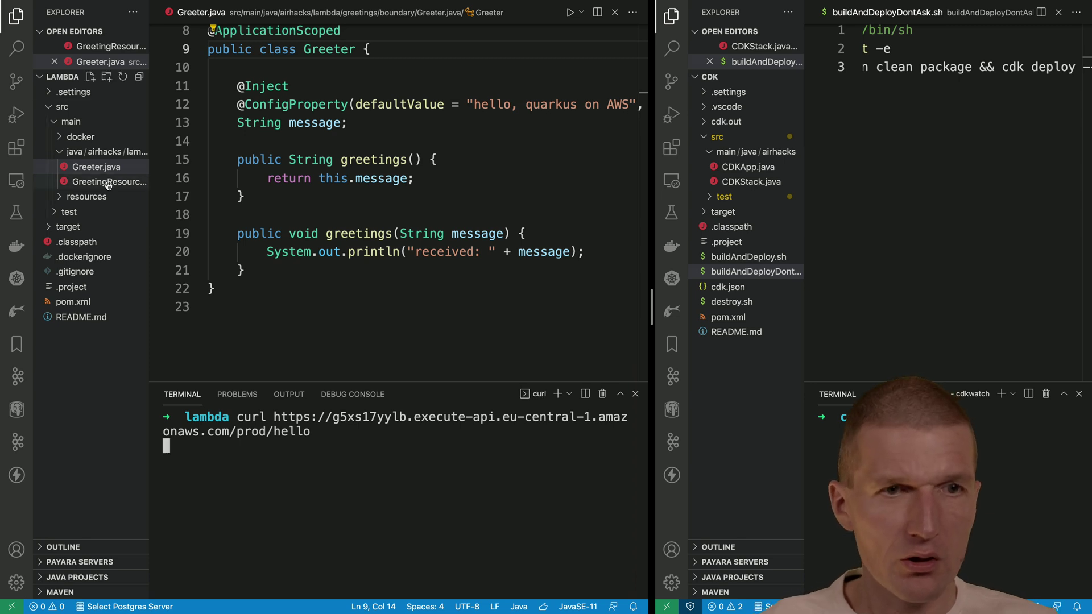
{"action": "left_click", "coordinate": [108, 181]}
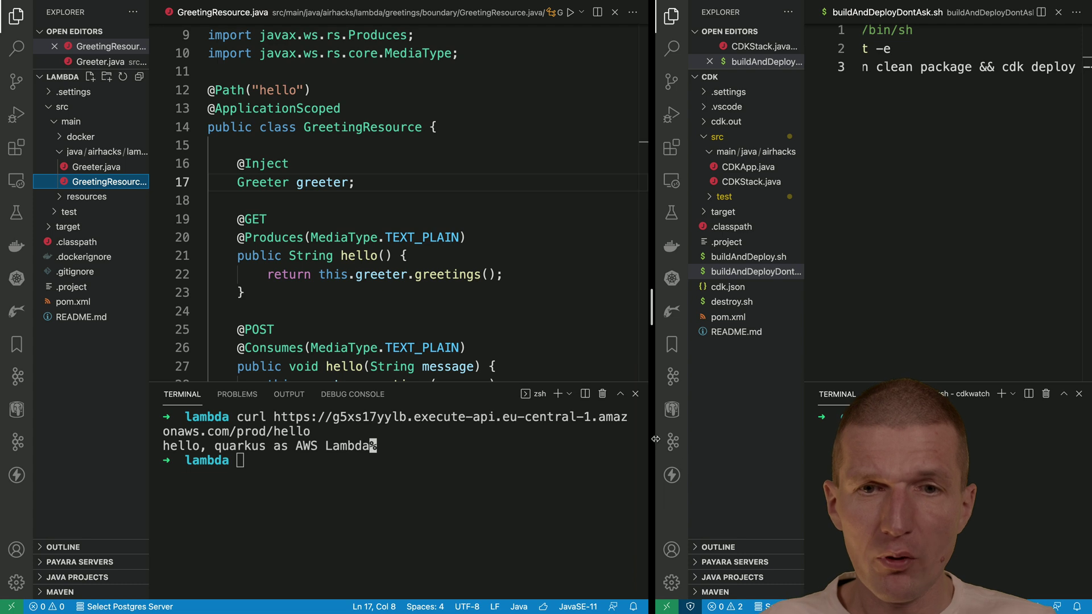
Start cdk watch in the cdk folder to observe ../lambda/target/function.zip
{"action": "left_click_drag", "start_coordinate": [656, 439], "coordinate": [497, 440]}
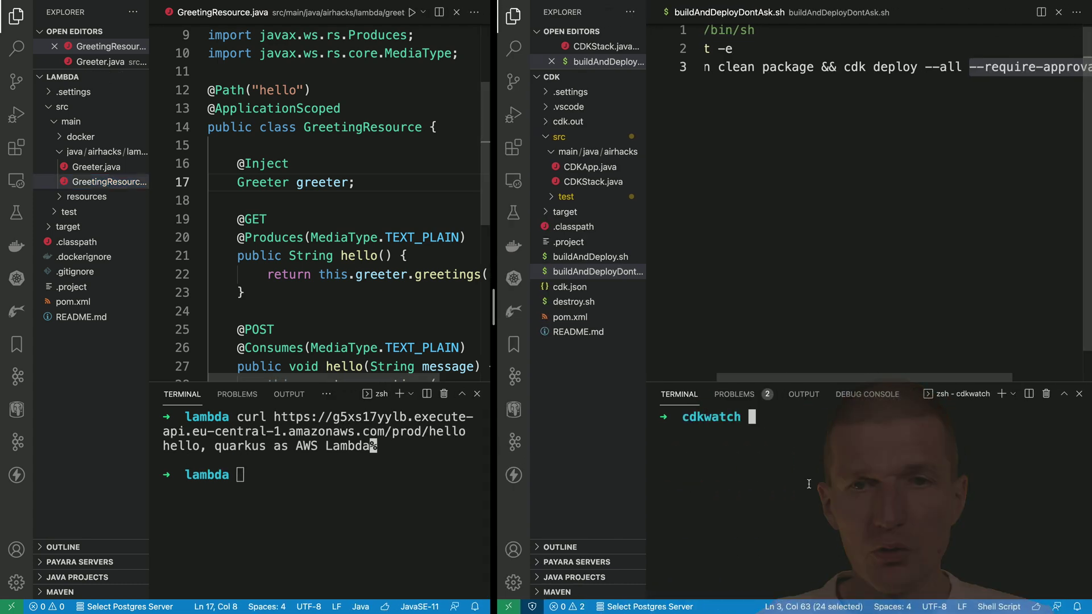
{"action": "type", "text": "cd cdk"}
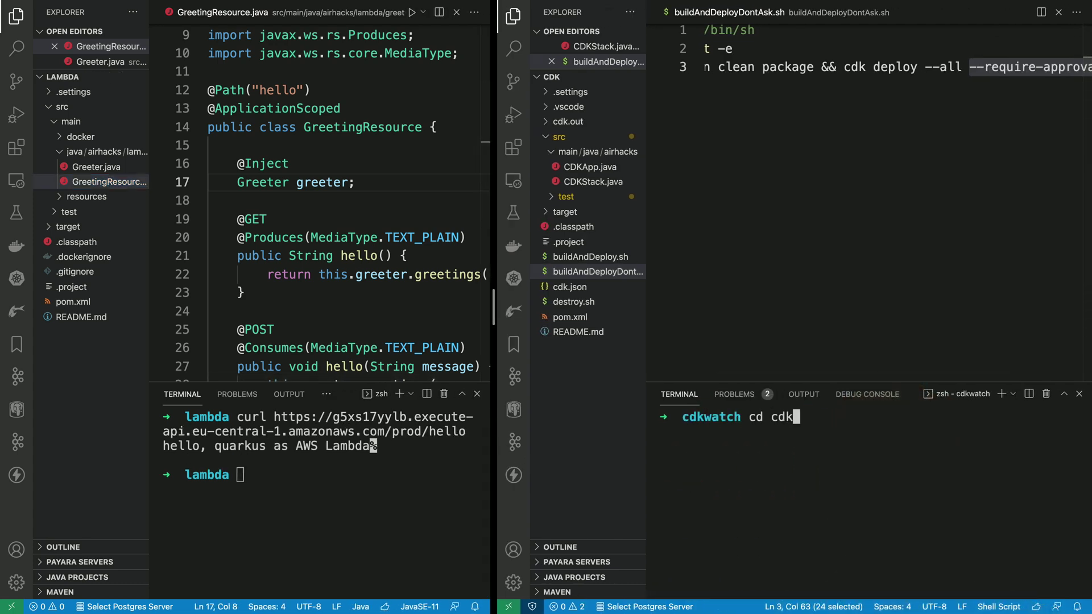
{"action": "key", "text": "Return"}
{"action": "type", "text": "cdk watch"}
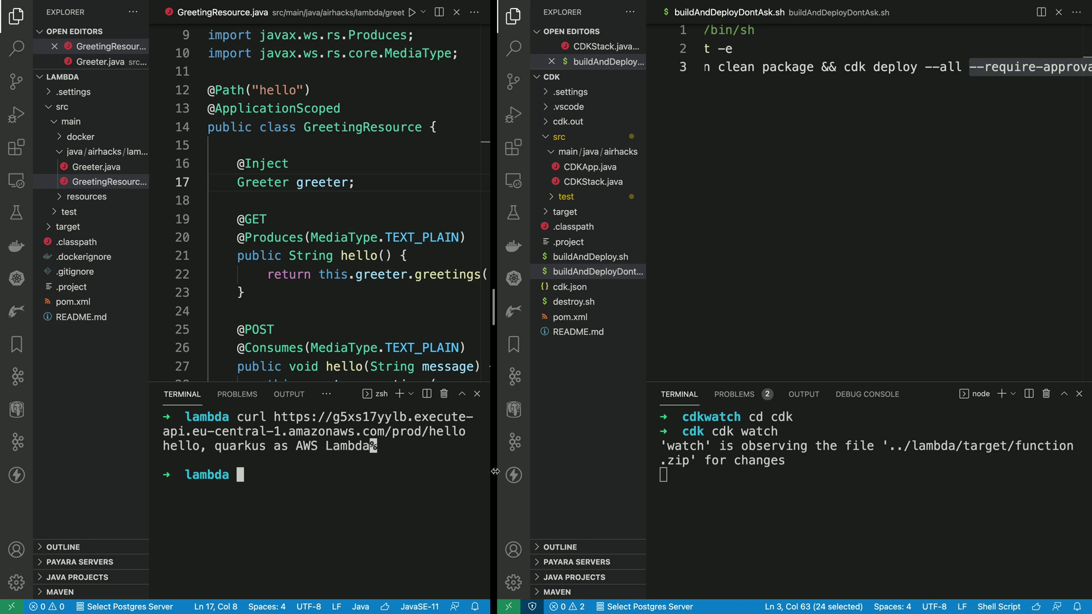
{"action": "left_click_drag", "start_coordinate": [495, 463], "coordinate": [630, 464]}
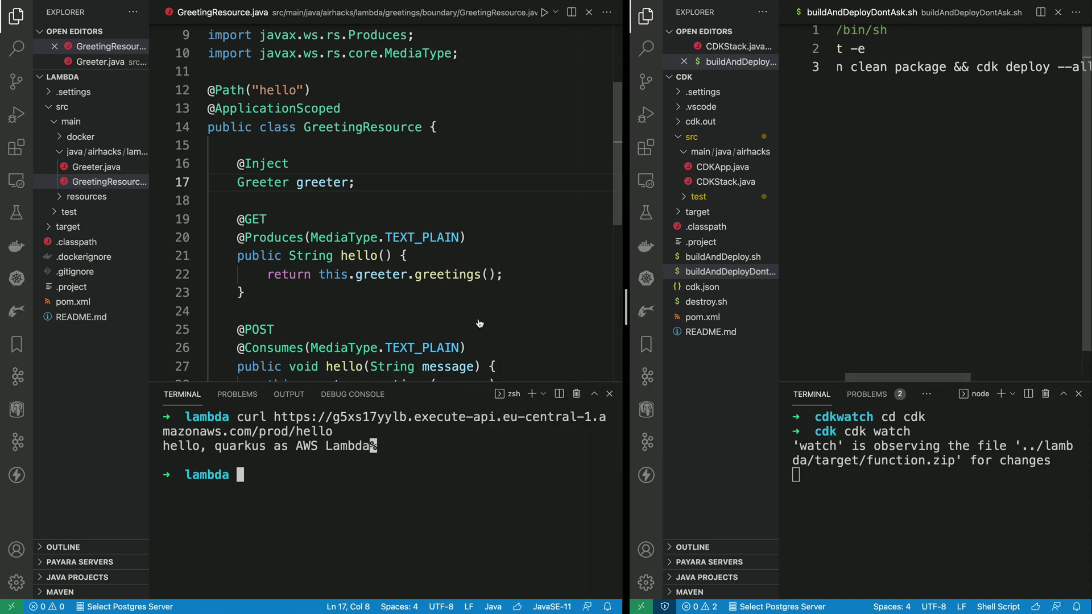
Make greetings() in Greeter.java return this.message + " with CDK v2"
{"action": "left_click", "coordinate": [447, 273], "text": "ctrl"}
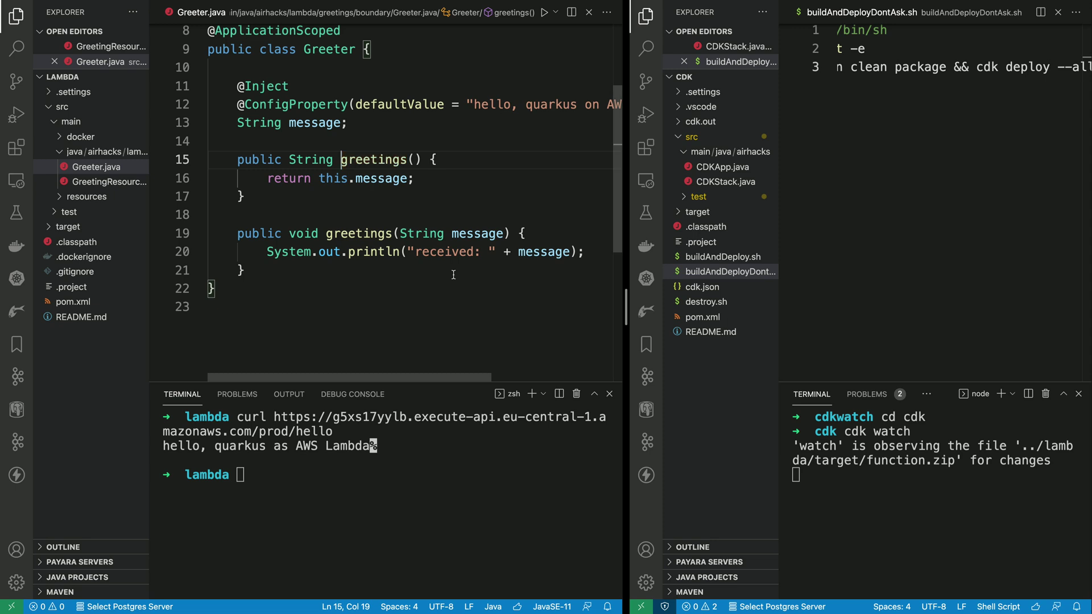
{"action": "left_click", "coordinate": [408, 178]}
{"action": "type", "text": "+ \""}
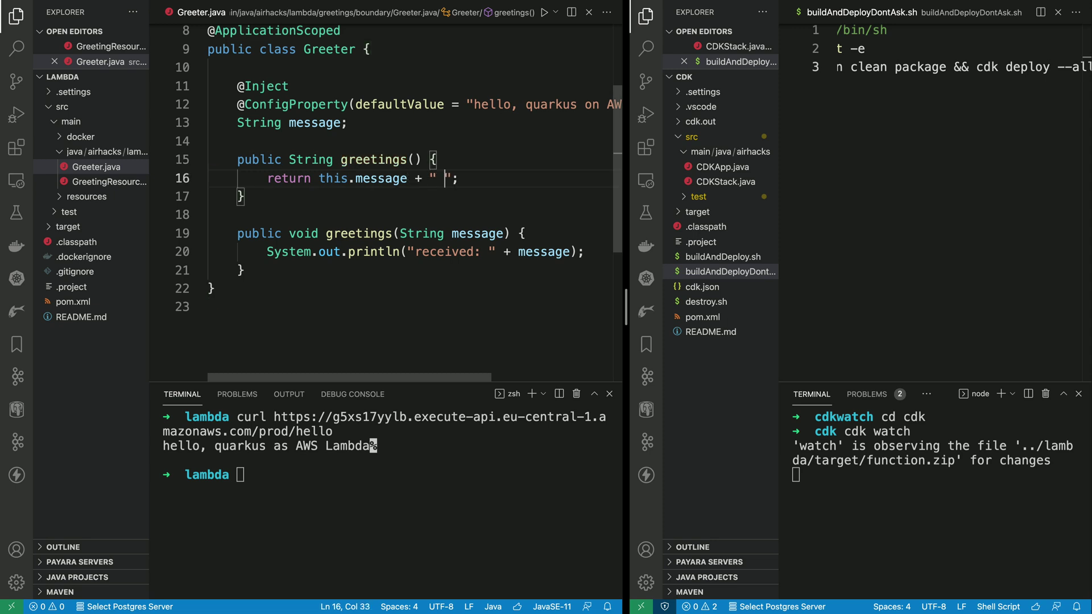
{"action": "scroll", "coordinate": [458, 155], "scroll_direction": "right", "scroll_amount": 5}
{"action": "scroll", "coordinate": [443, 145], "scroll_direction": "left", "scroll_amount": 2}
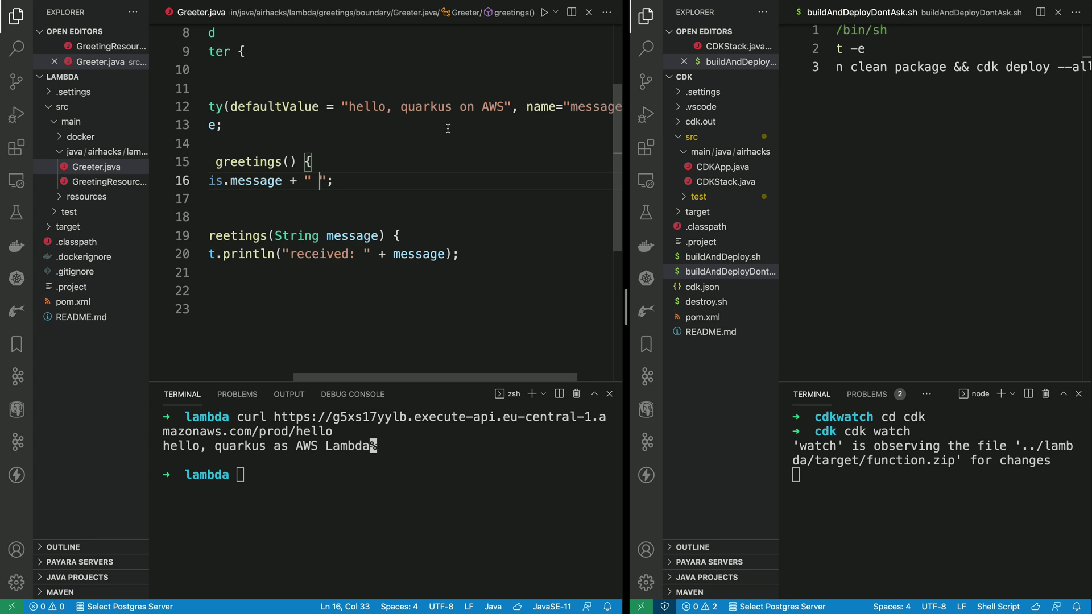
{"action": "type", "text": "with "}
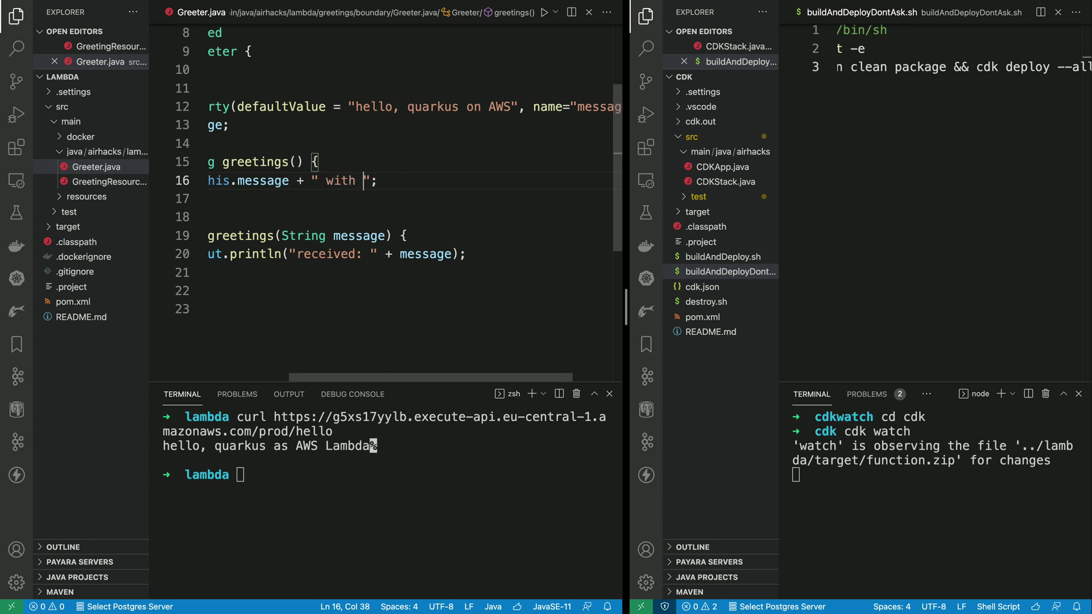
{"action": "type", "text": "CKD"}
{"action": "key", "text": "BackSpace"}
{"action": "type", "text": "DK v2"}
{"action": "left_click", "coordinate": [412, 459]}
{"action": "type", "text": "mvn packa"}
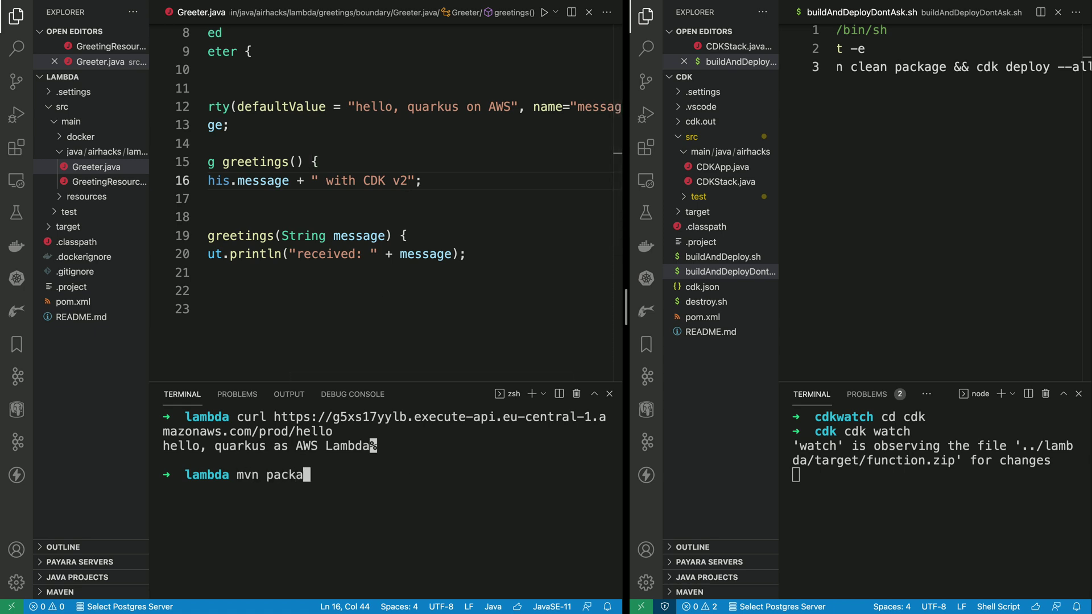
{"action": "type", "text": "ge"}
Rebuild with mvn package, curl /prod/hello again, and add ' is watching you' to the greeting
{"action": "key", "text": "Return"}
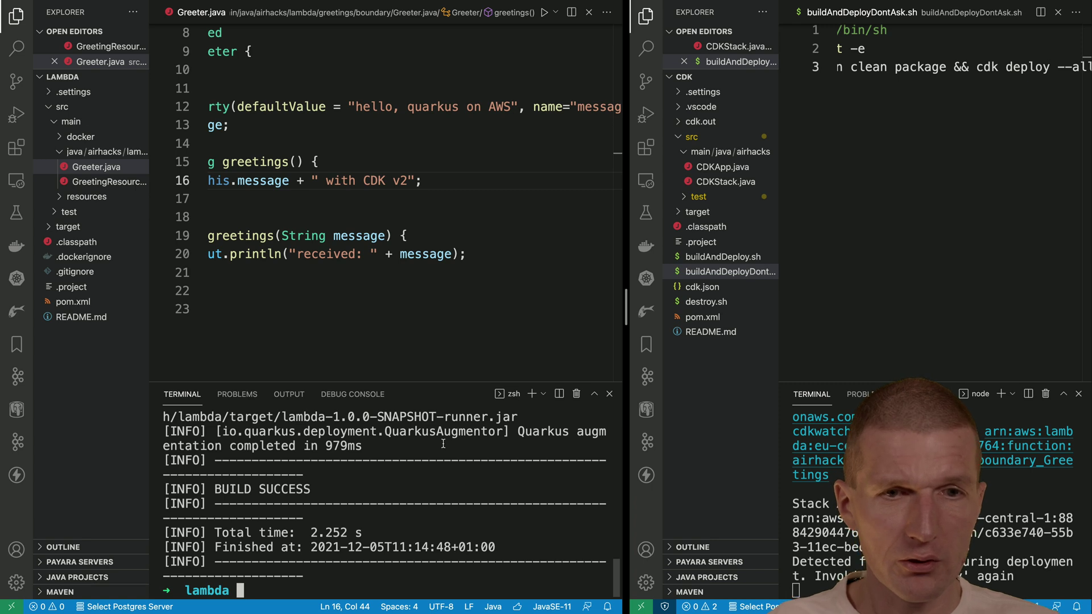
{"action": "key", "text": "Up"}
{"action": "key", "text": "Up"}
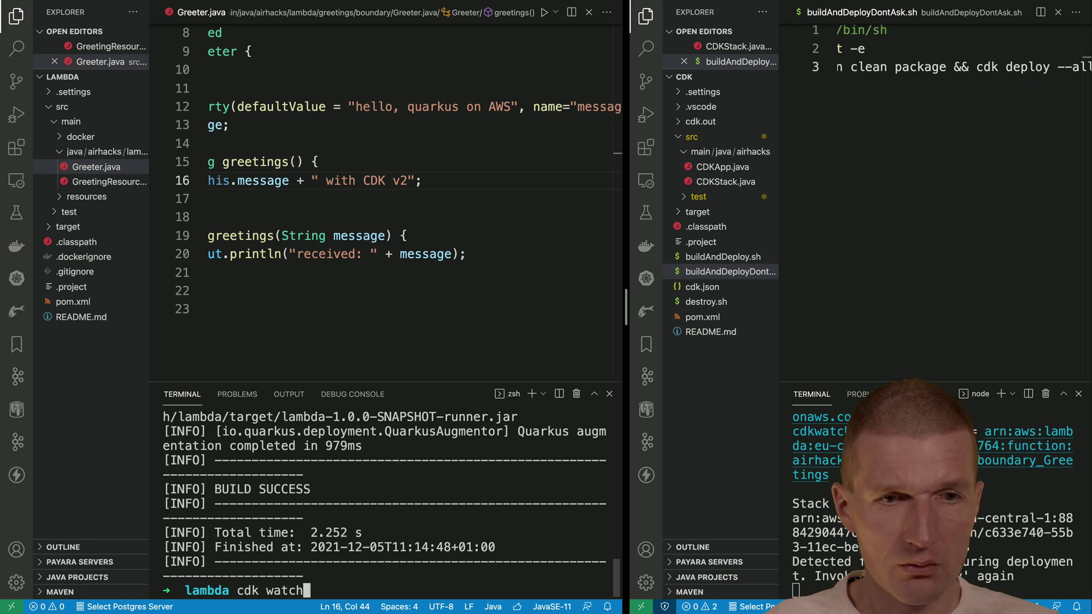
{"action": "key", "text": "ctrl+w"}
{"action": "key", "text": "ctrl+w"}
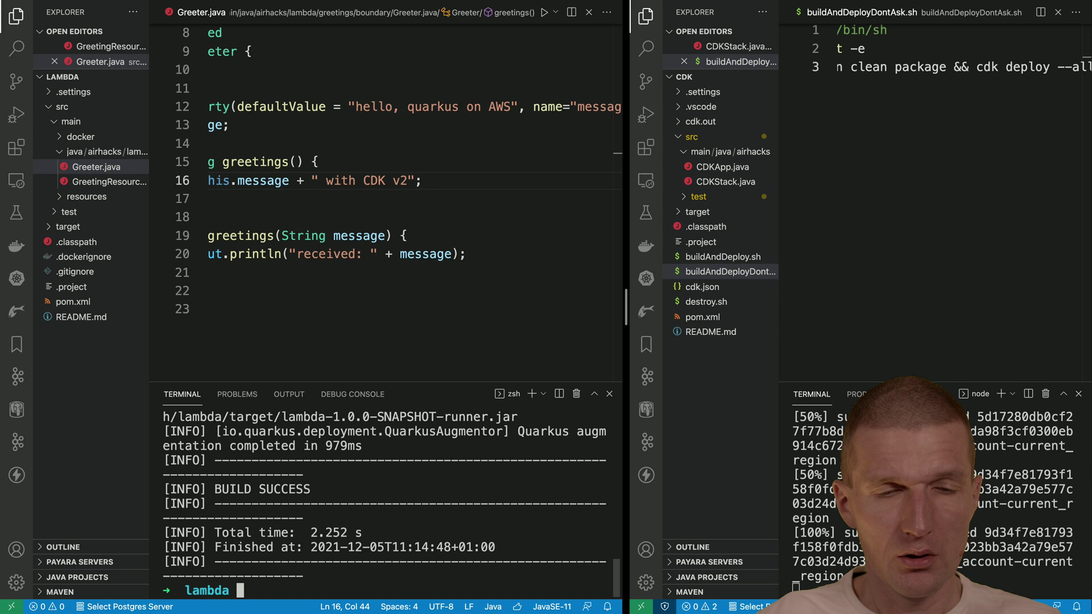
{"action": "type", "text": "curl"}
{"action": "type", "text": "https://g5xs17yylb.execute-api.eu-central-1.amazonaws.com/prod/"}
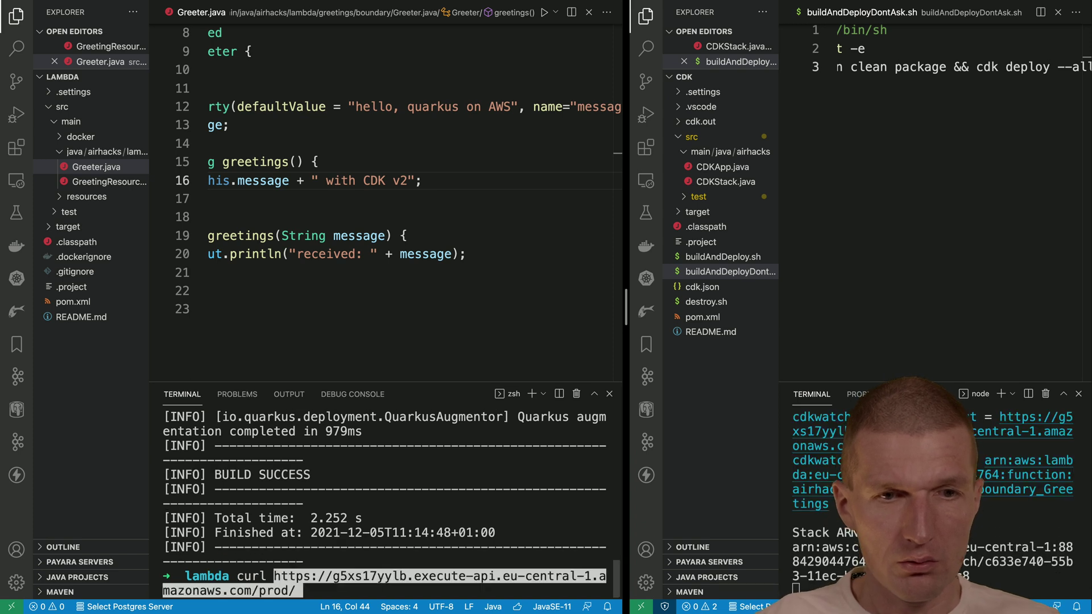
{"action": "type", "text": "ello"}
{"action": "key", "text": "Return"}
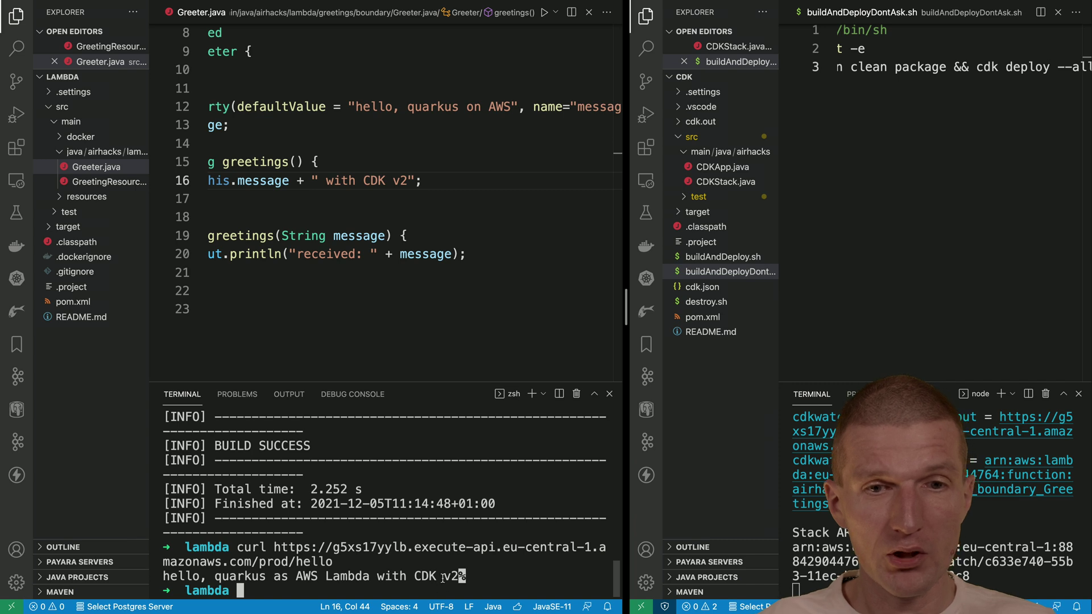
{"action": "left_click", "coordinate": [412, 180]}
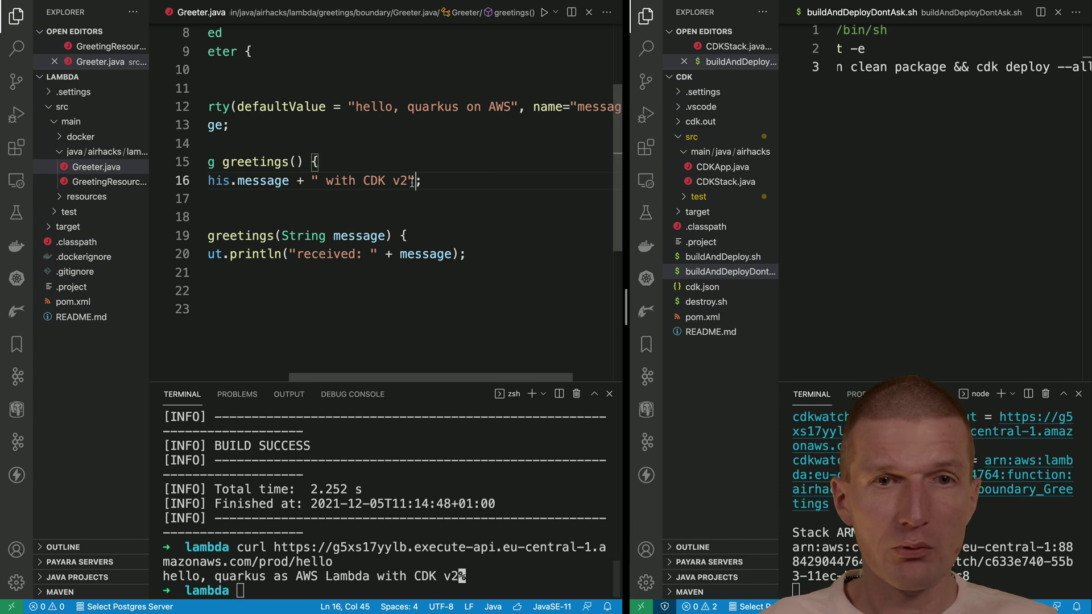
{"action": "type", "text": "is watching"}
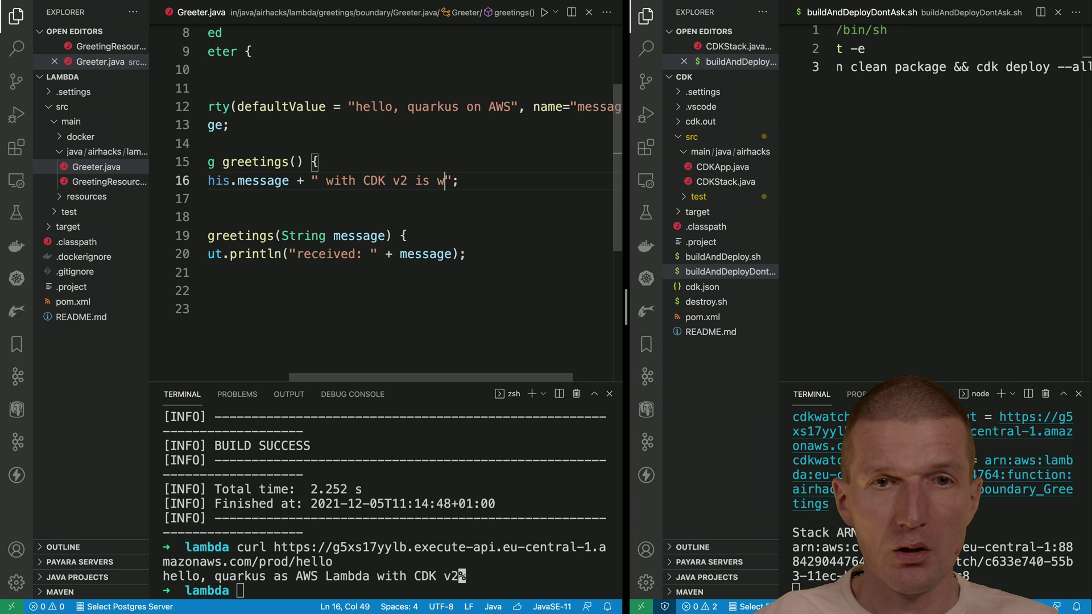
{"action": "type", "text": " you"}
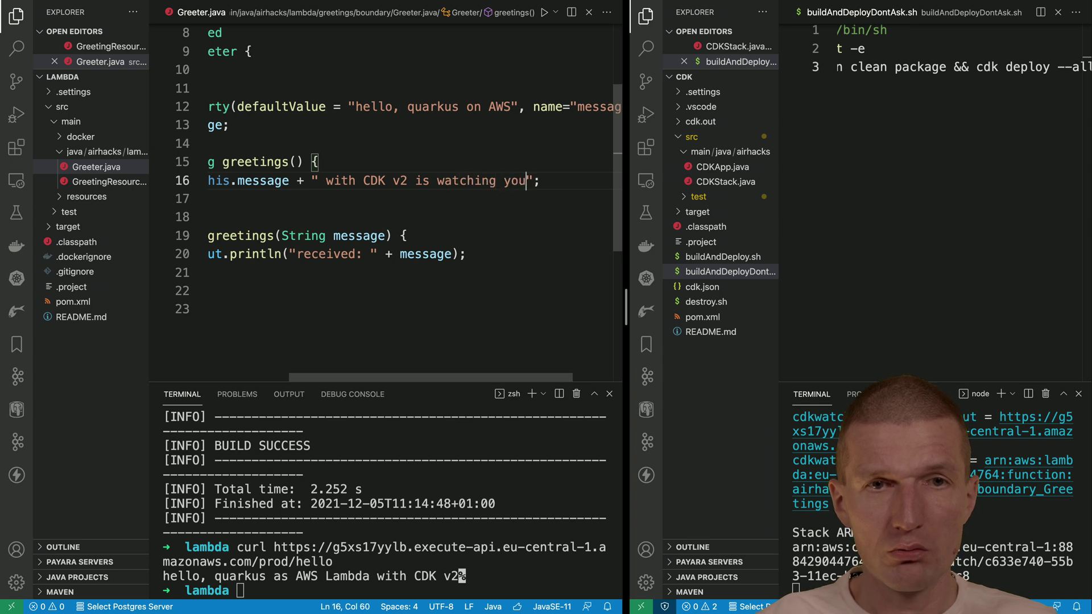
{"action": "left_click", "coordinate": [405, 452]}
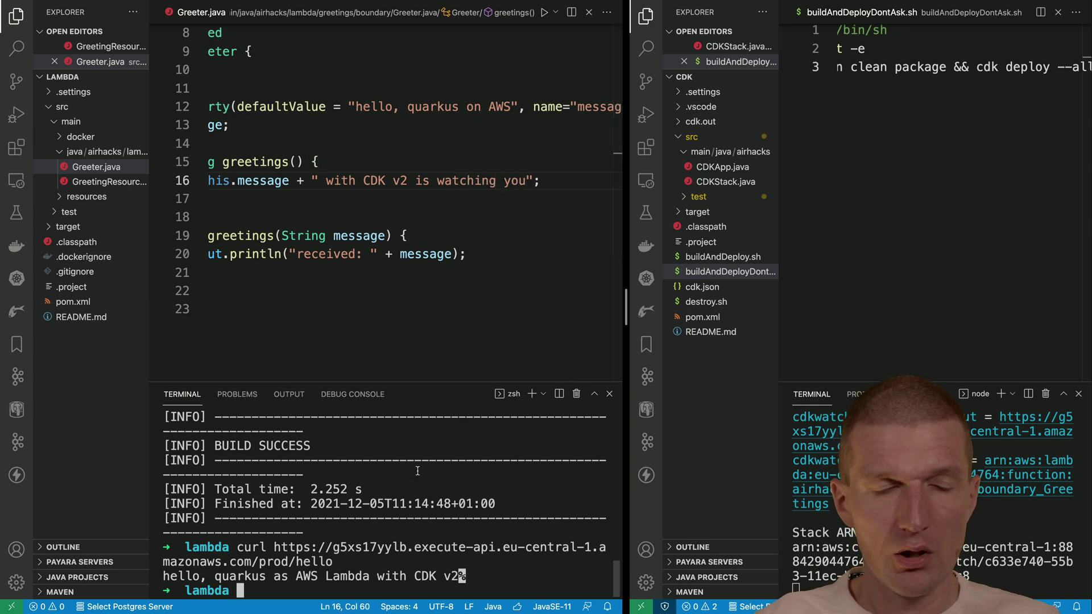
{"action": "left_click", "coordinate": [384, 584]}
{"action": "type", "text": "curl https://g5xs17yylb.execute-api.eu-central-1.amazonaws.com/prod/hellomvn package"}
Rerun mvn package, recall the curl command, and refresh the Lambda console to see Greetings updated
{"action": "key", "text": "Return"}
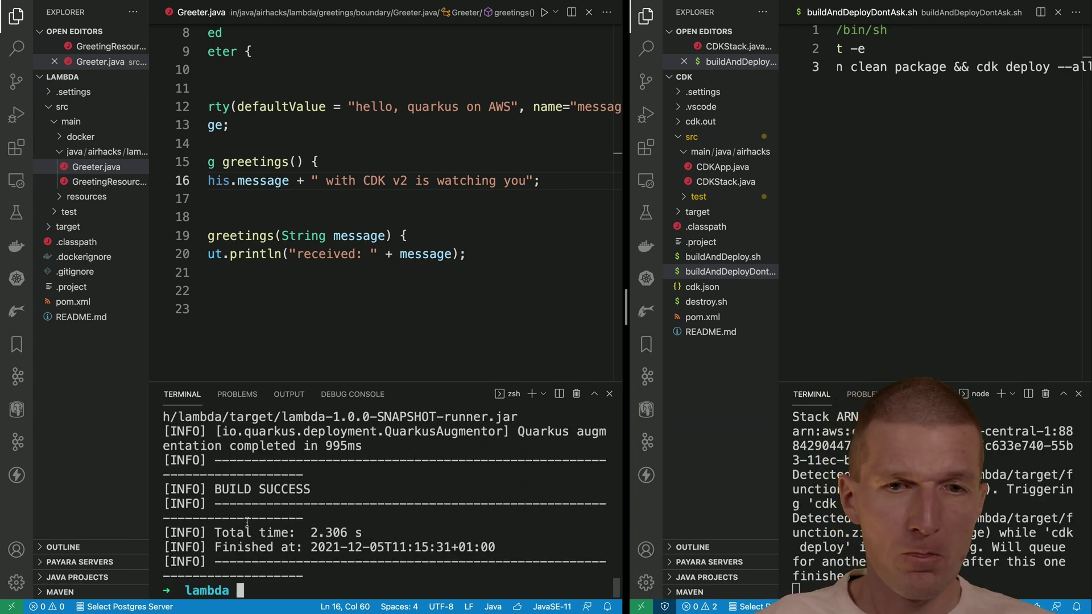
{"action": "type", "text": "mvn package"}
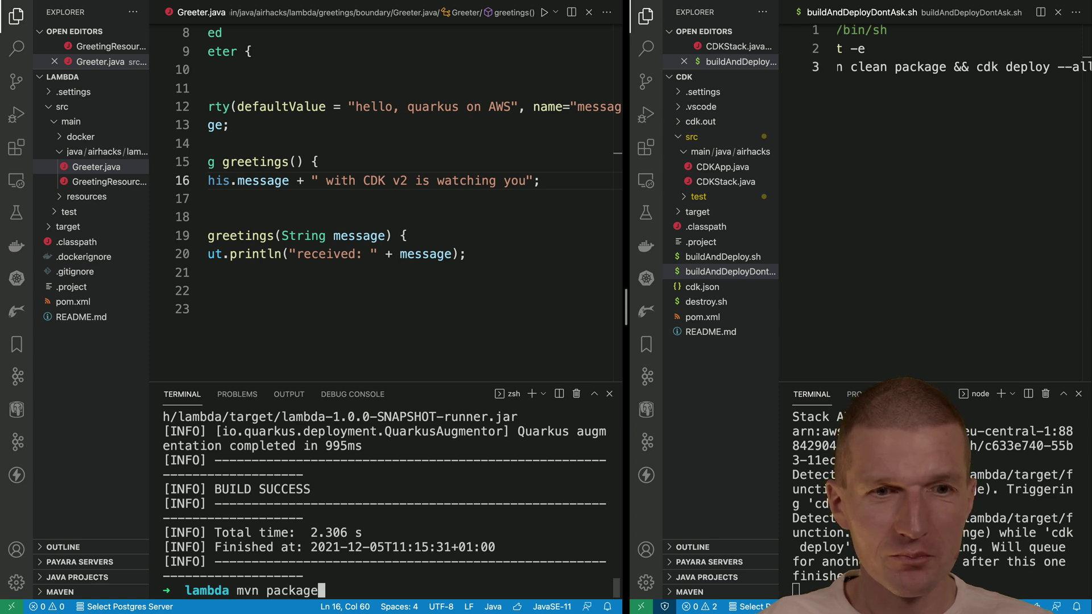
{"action": "key", "text": "Up"}
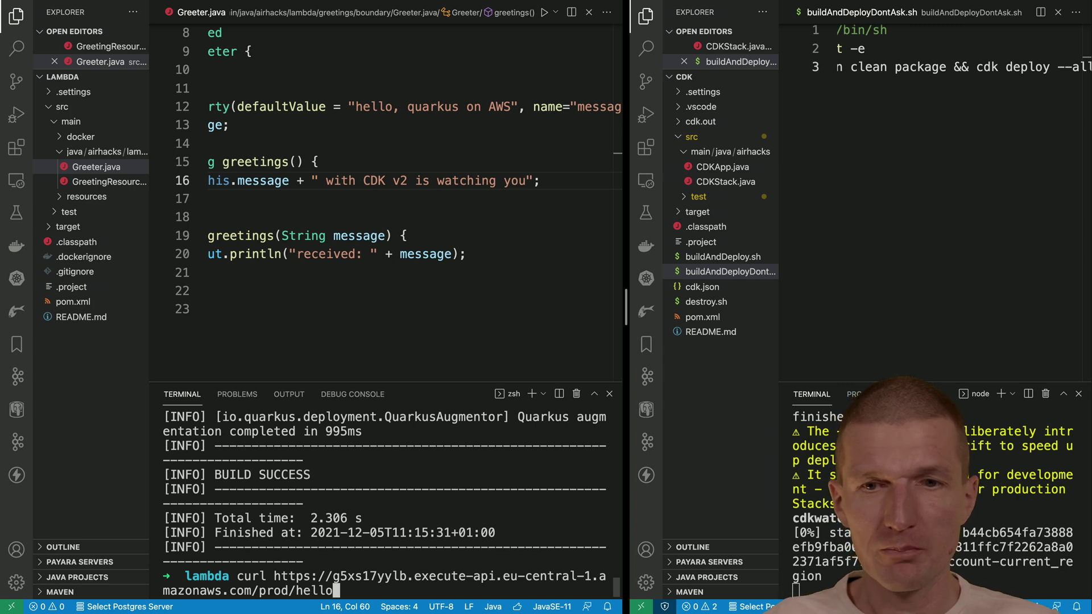
{"action": "key", "text": "super+Tab"}
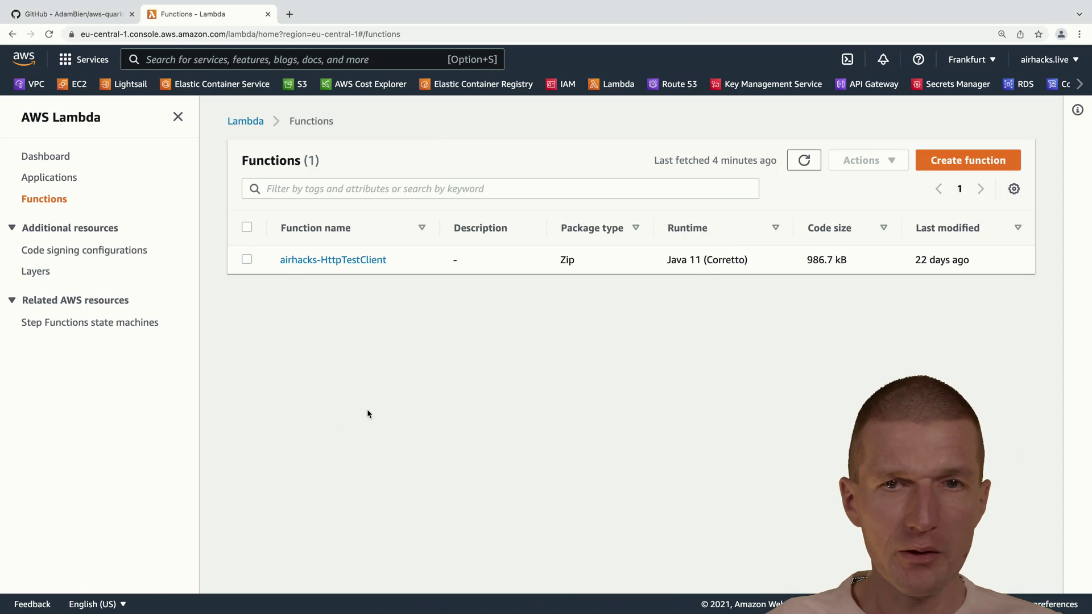
{"action": "left_click", "coordinate": [802, 160]}
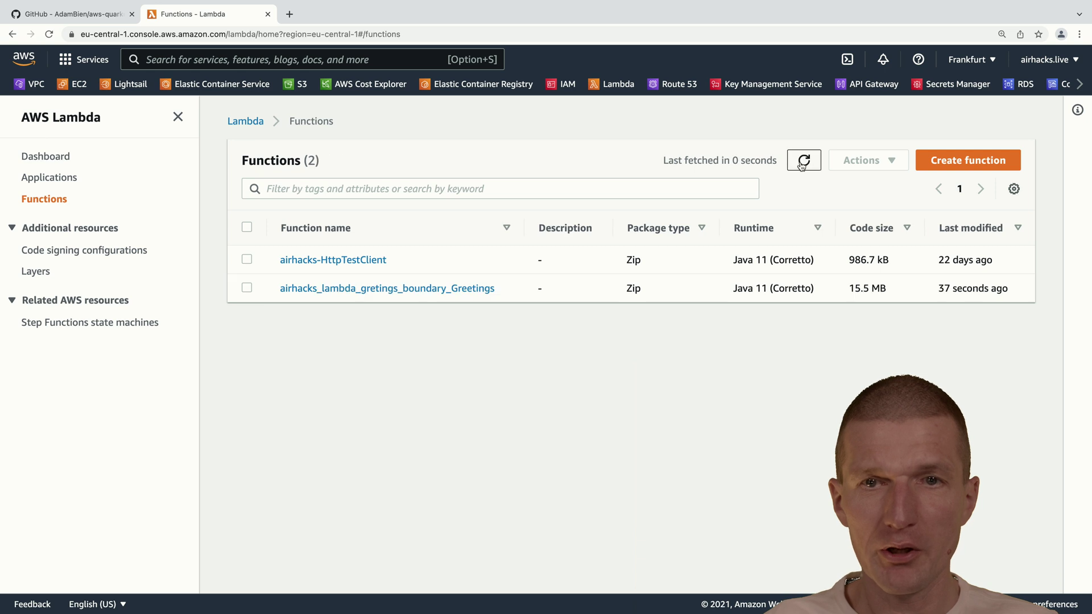
{"action": "key", "text": "super+Tab"}
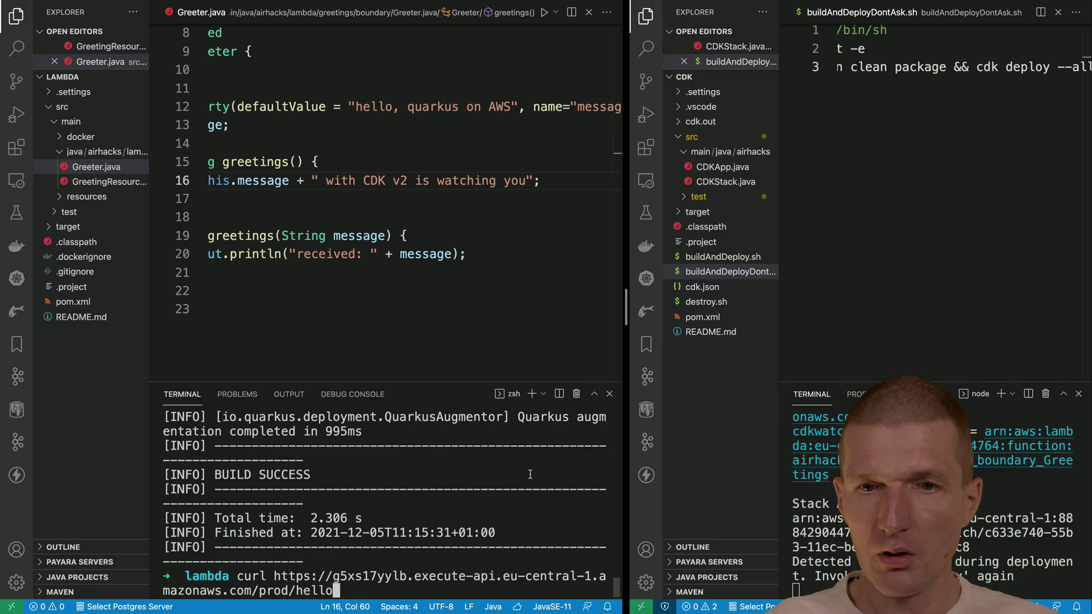
Curl the endpoint for 'hello, quarkus as AWS Lambda with CDK v2 is watching you', then stop cdk watch
{"action": "key", "text": "Return"}
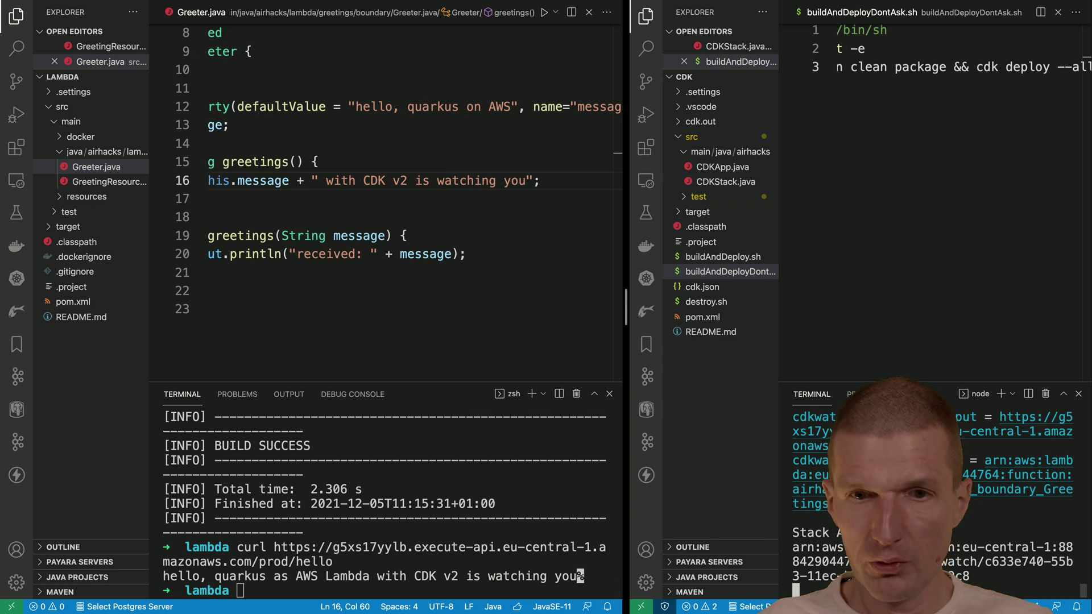
{"action": "key", "text": "ctrl+c"}
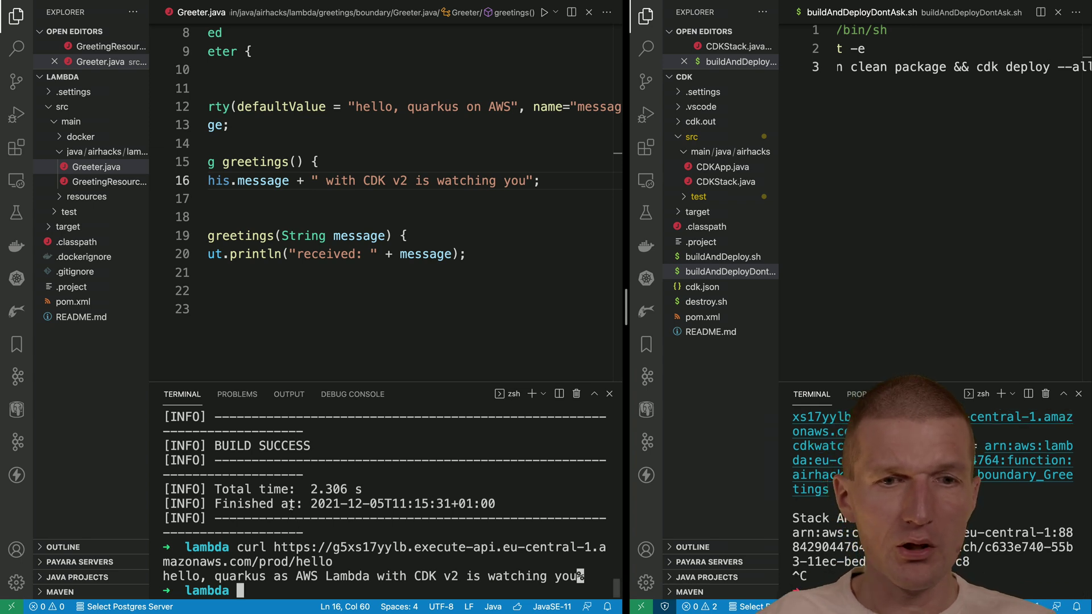
{"action": "type", "text": "mvn "}
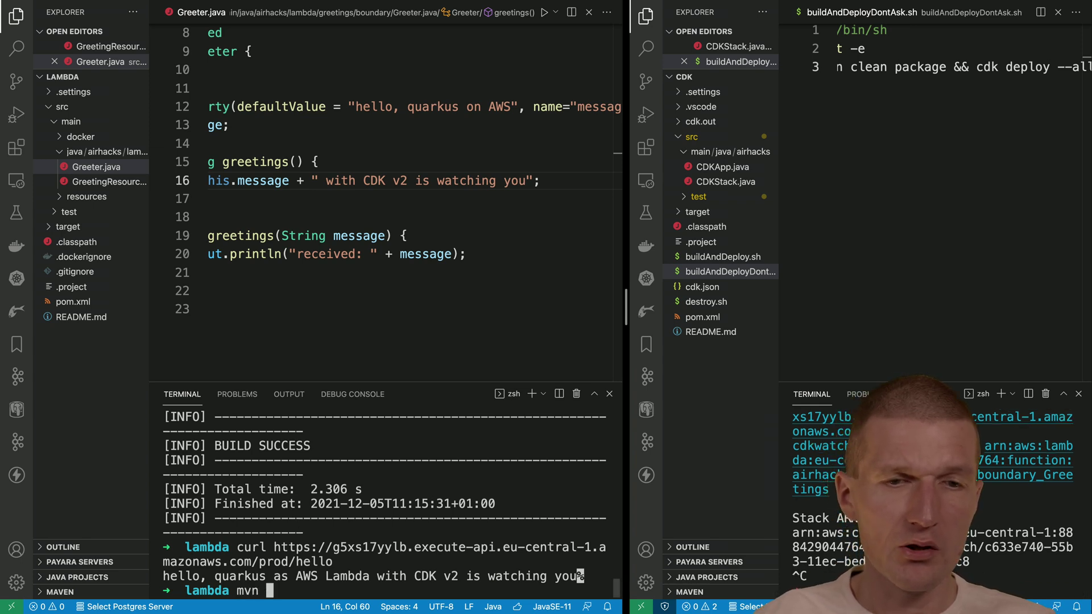
{"action": "type", "text": "compi"}
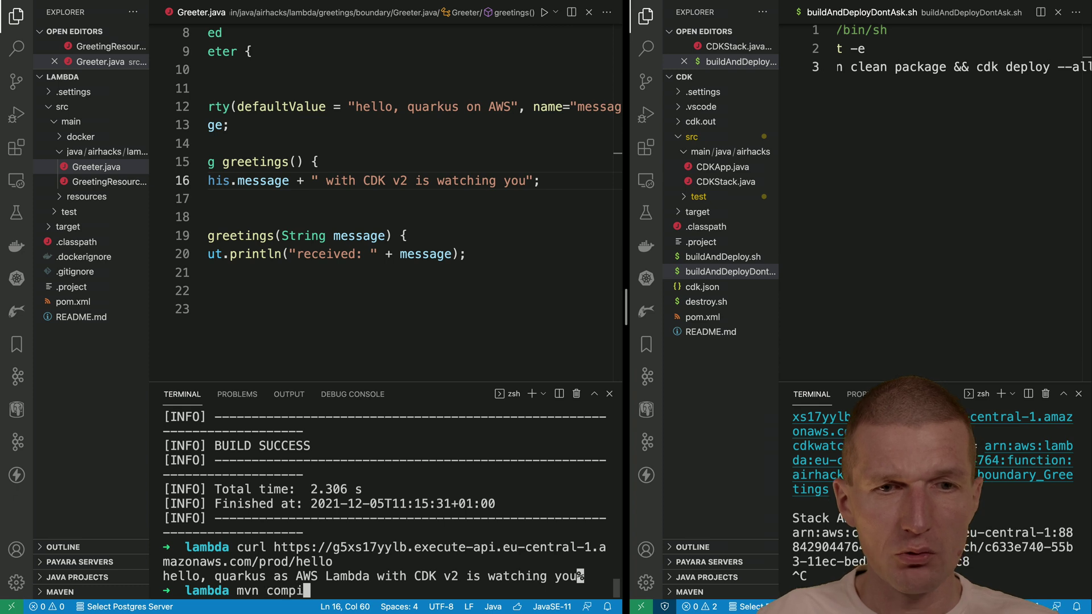
{"action": "type", "text": "le quarkus:de"}
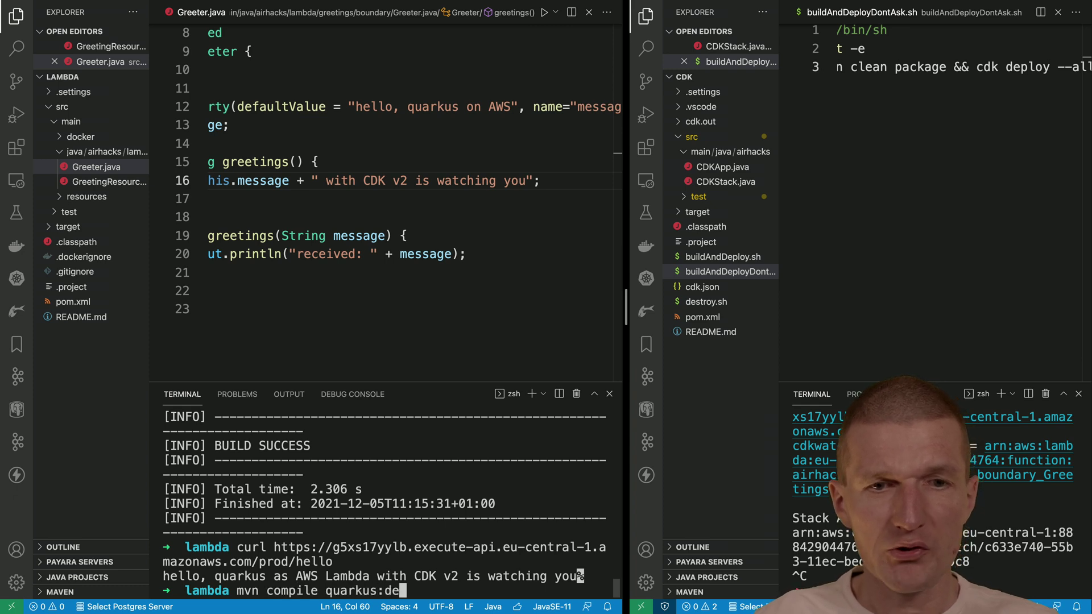
{"action": "type", "text": "v"}
Start Quarkus with 'mvn compile quarkus:dev' and curl localhost:8080/hello from a second terminal
{"action": "key", "text": "Return"}
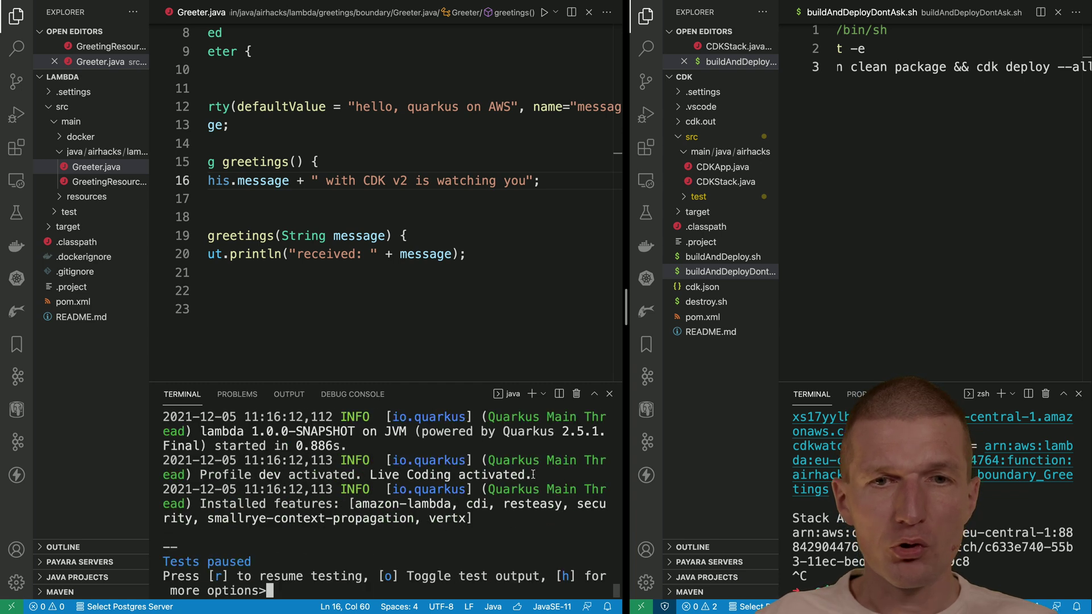
{"action": "left_click", "coordinate": [532, 393]}
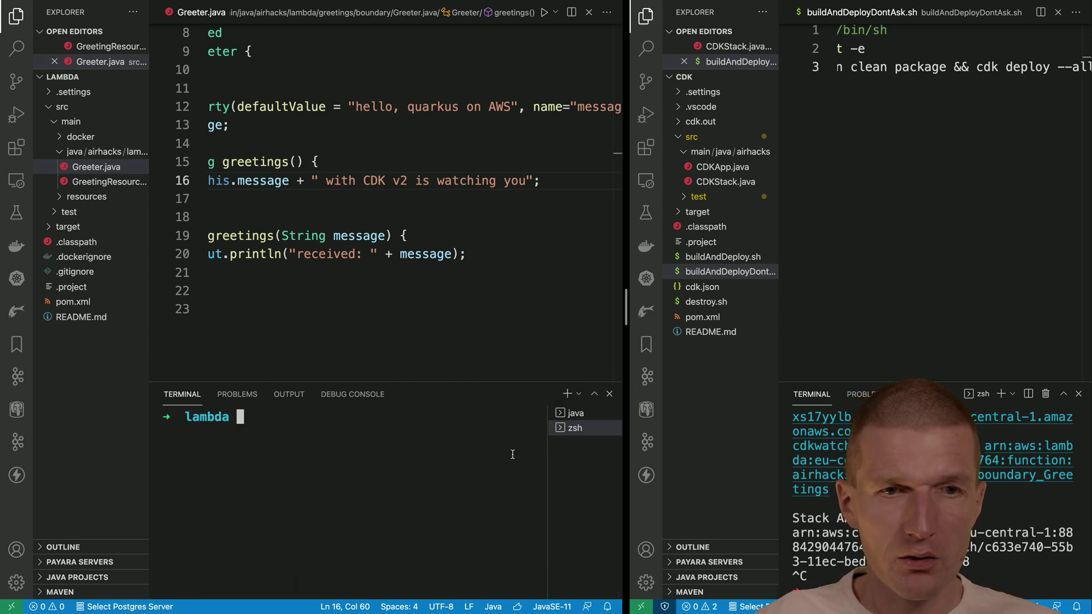
{"action": "type", "text": "curl localh"}
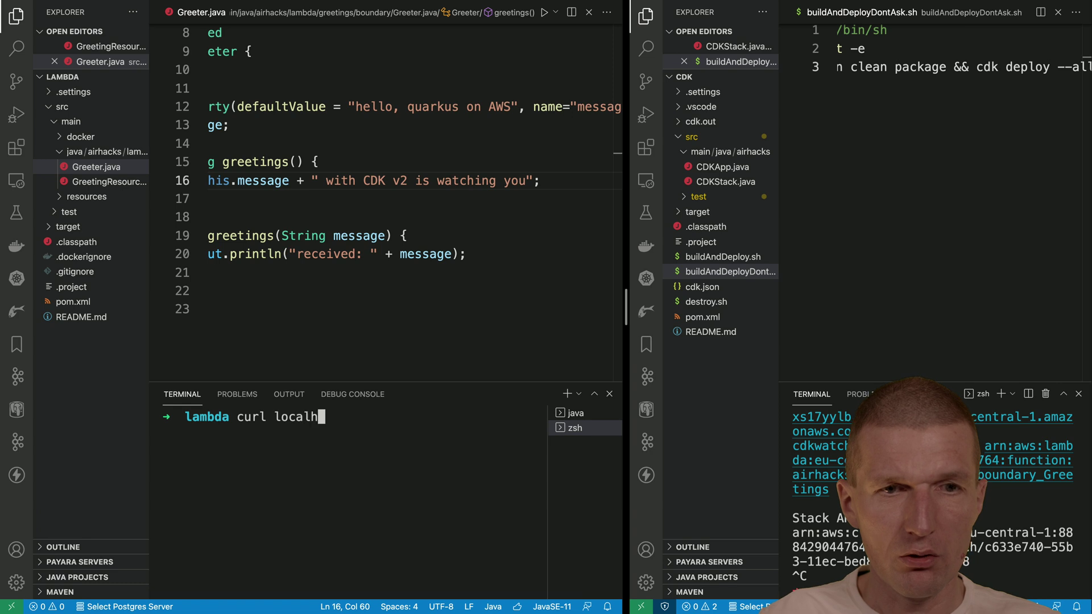
{"action": "type", "text": "ost:8080/"}
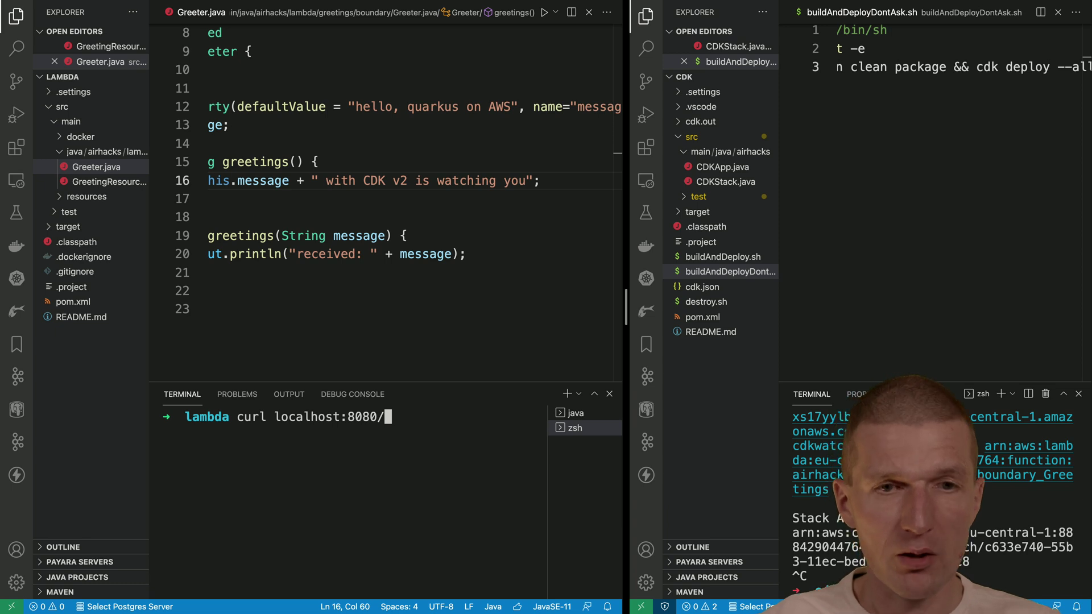
{"action": "type", "text": "hello"}
{"action": "key", "text": "Return"}
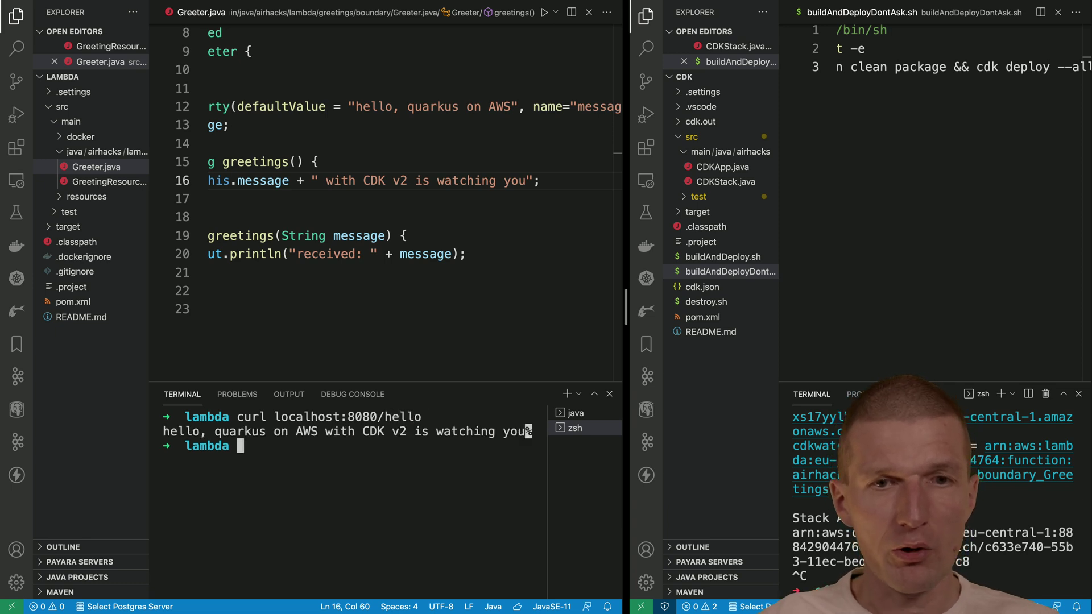